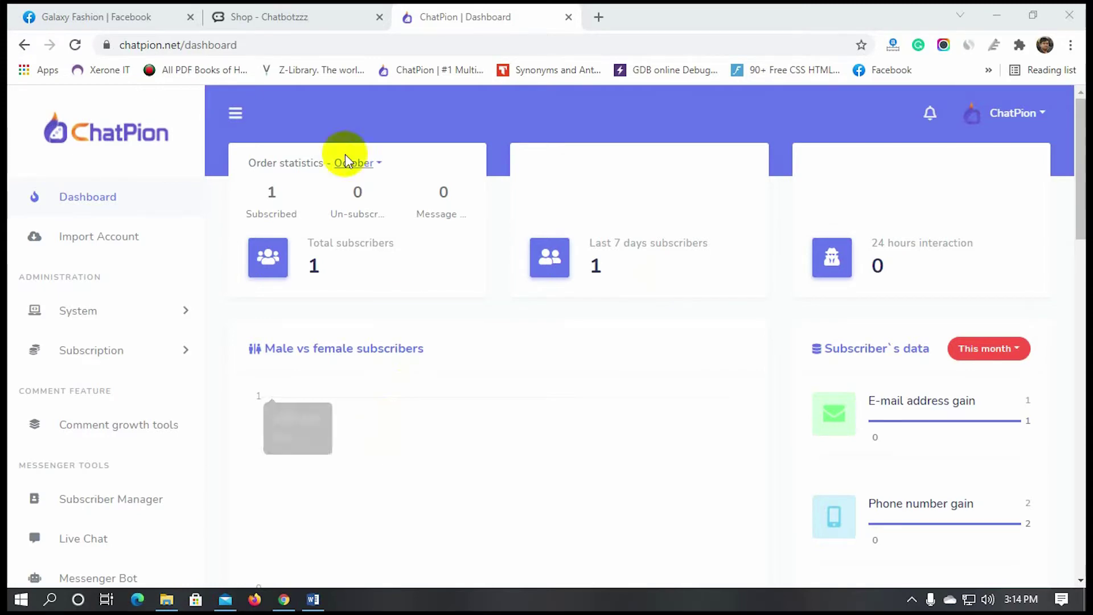
Show the Shop - Chatbotzzz page and scroll down to its last row of products.
left_click(295, 8)
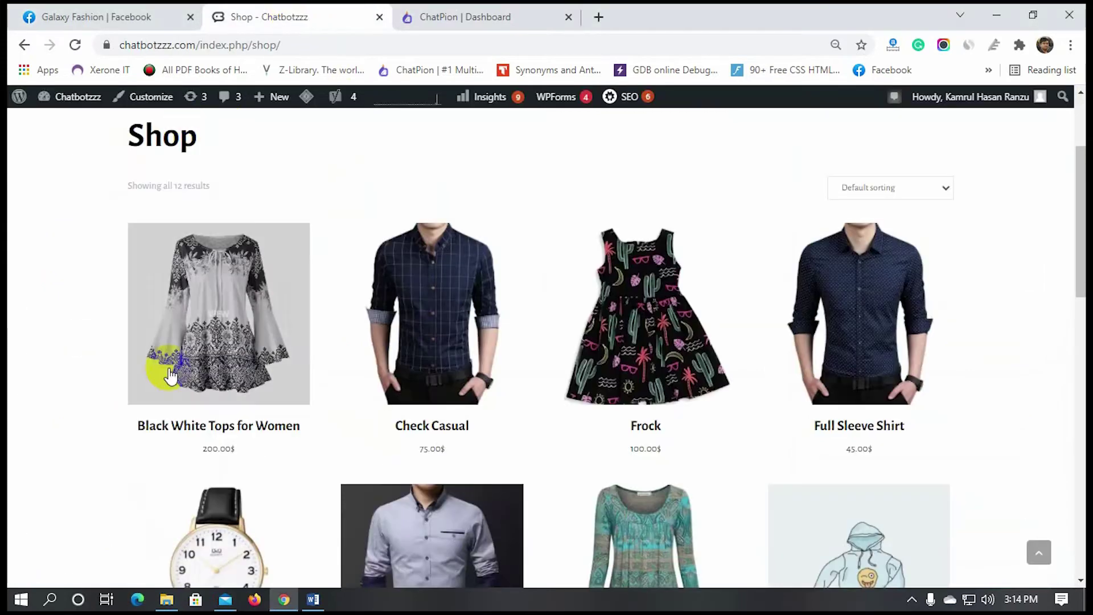
scroll(220, 433, "up", 3)
scroll(220, 434, "down", 7)
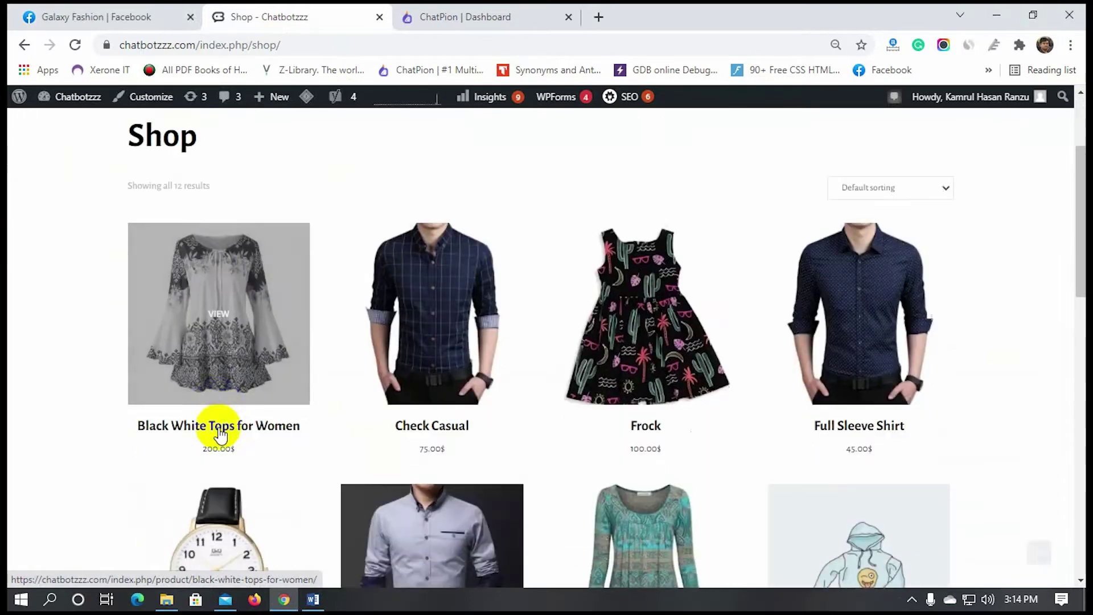
scroll(93, 418, "down", 4)
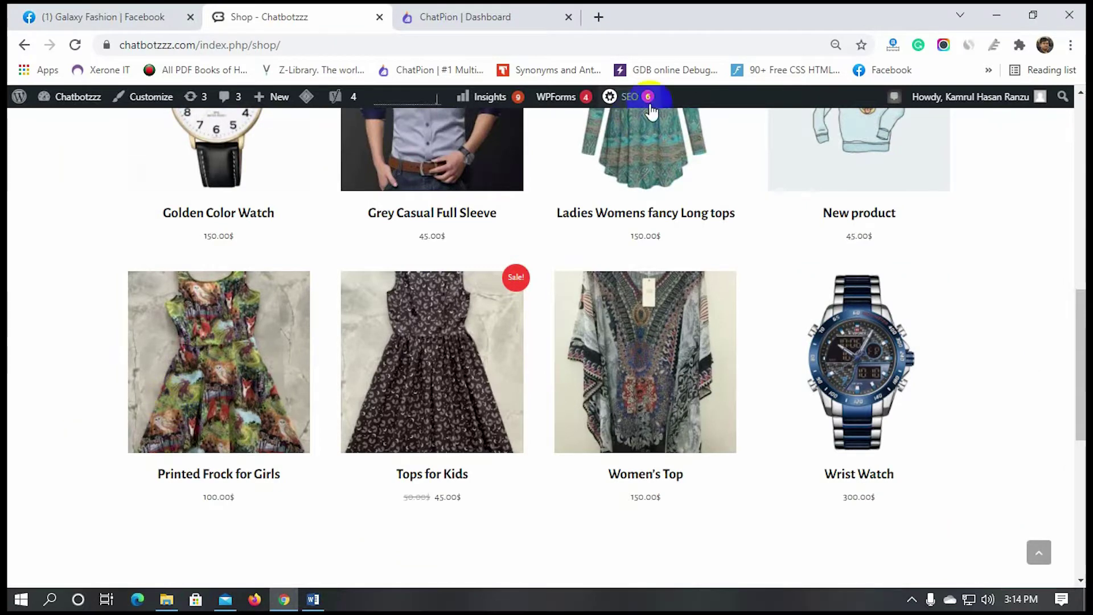
Open ChatPion's Ecommerce store page from the sidebar's ECOMMERCE section.
left_click(461, 17)
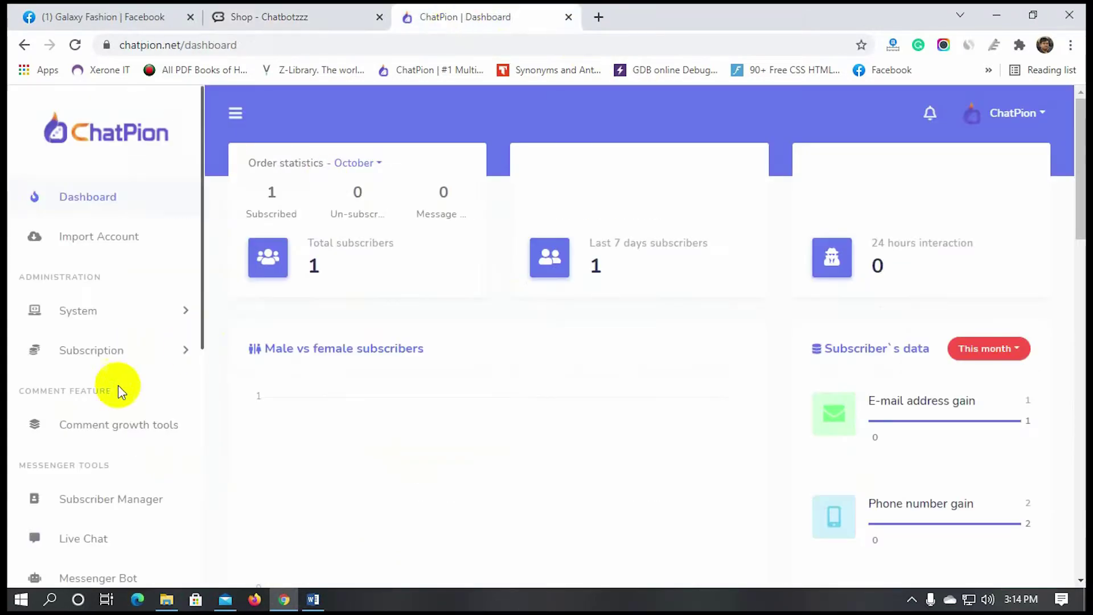
scroll(117, 387, "down", 7)
scroll(113, 393, "down", 1)
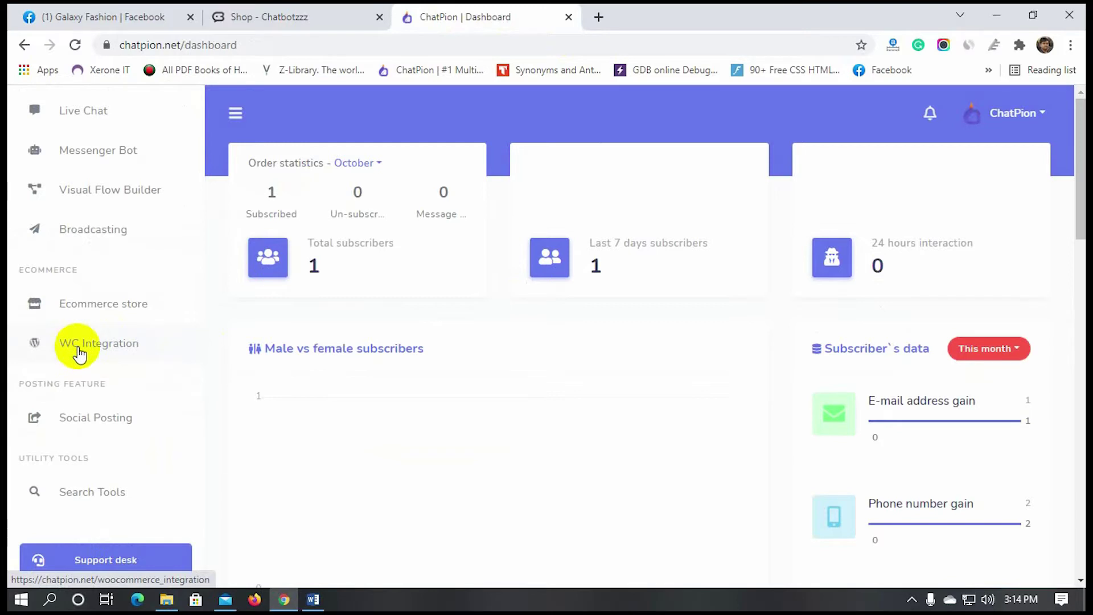
scroll(94, 292, "down", 1)
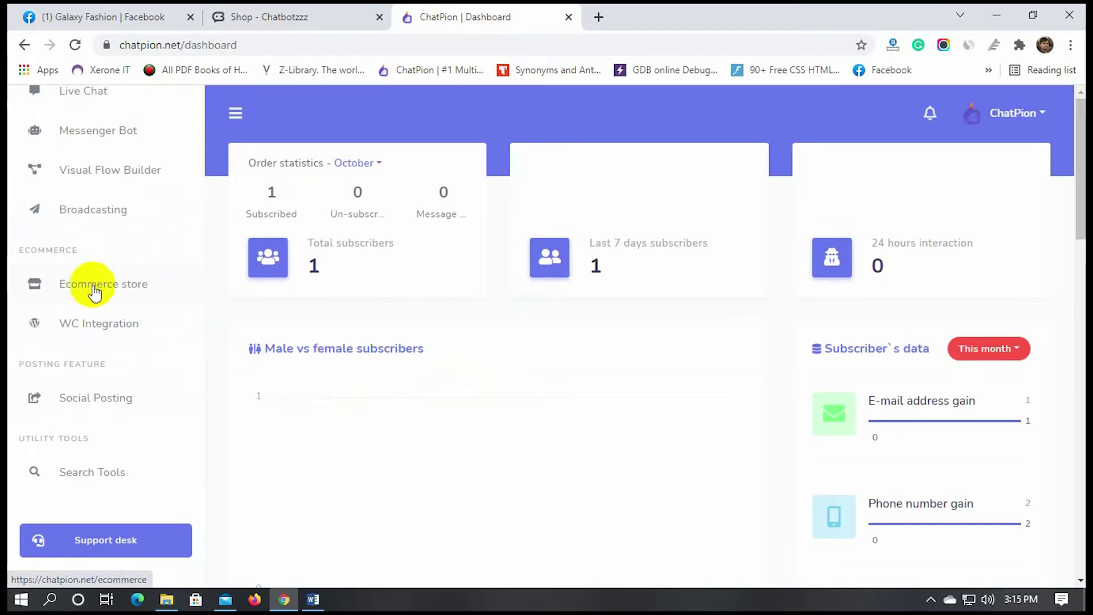
left_click(94, 293)
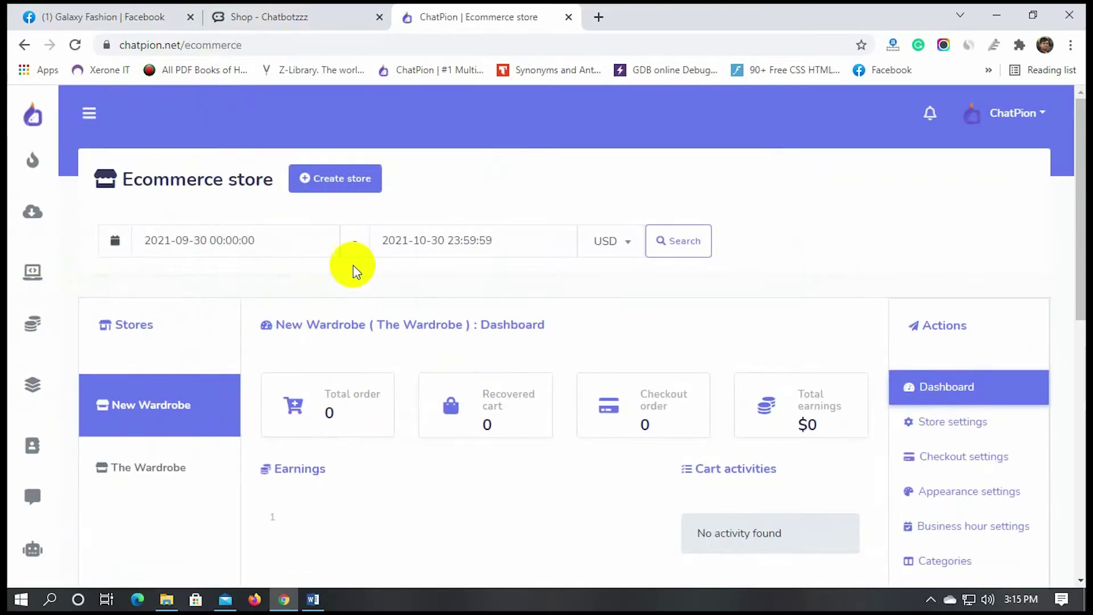
Start a new store on the Galaxy Fashion page, named The Galaxy Fashion, with the contact e-mail.
left_click(345, 184)
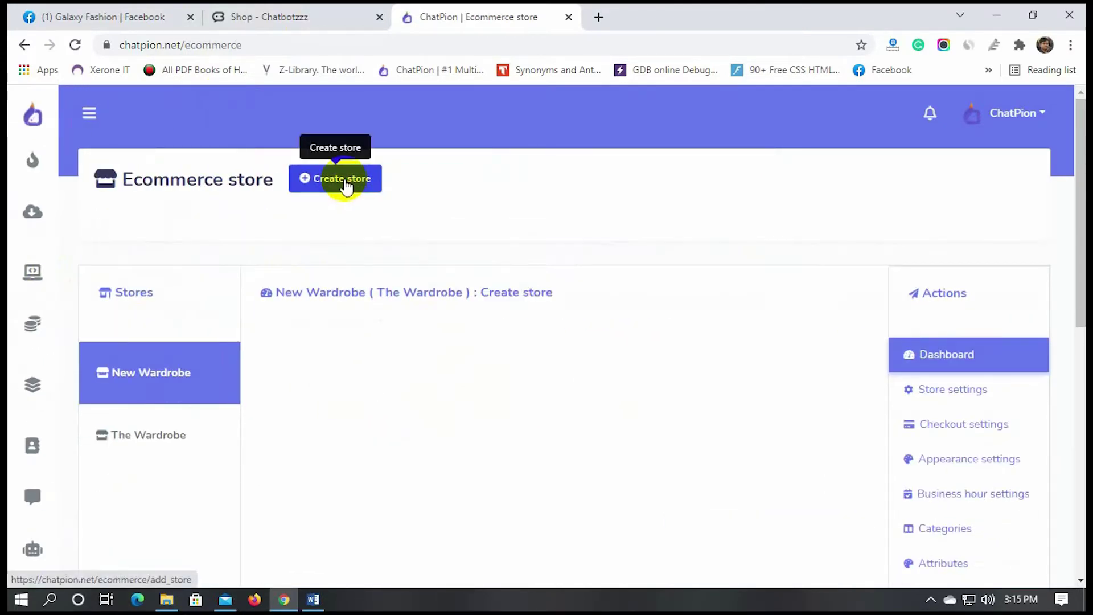
left_click(395, 385)
left_click(366, 449)
left_click(660, 374)
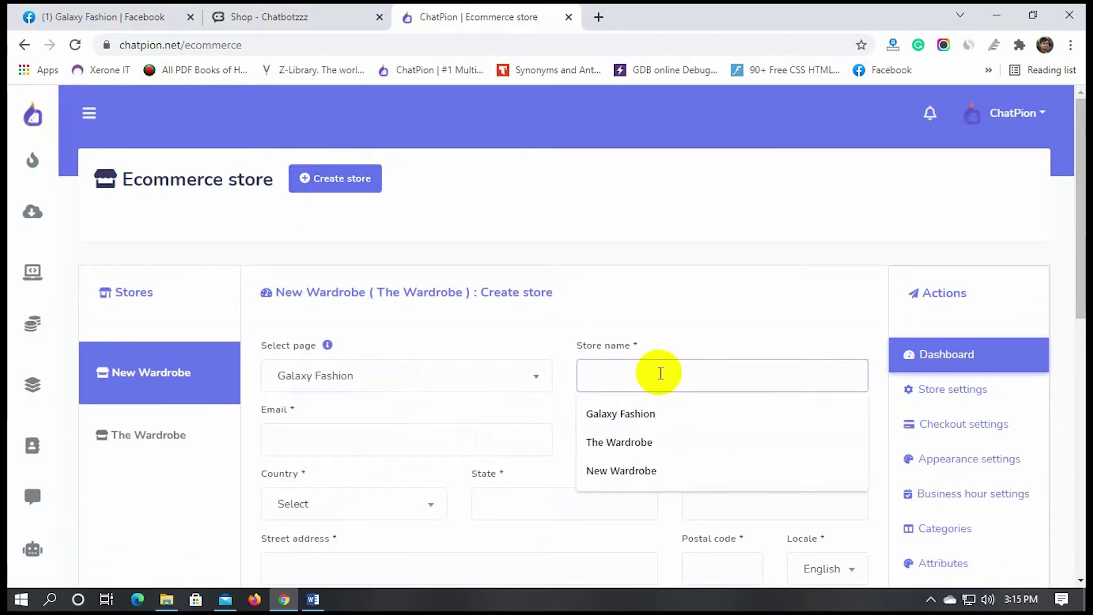
type("The Galaxy Fashion")
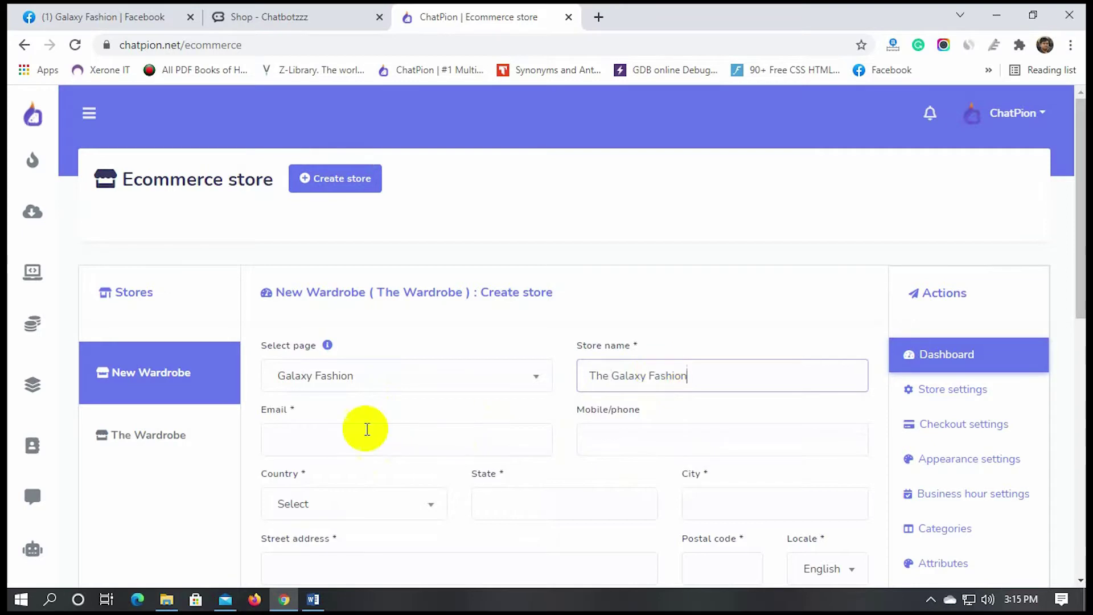
left_click(362, 428)
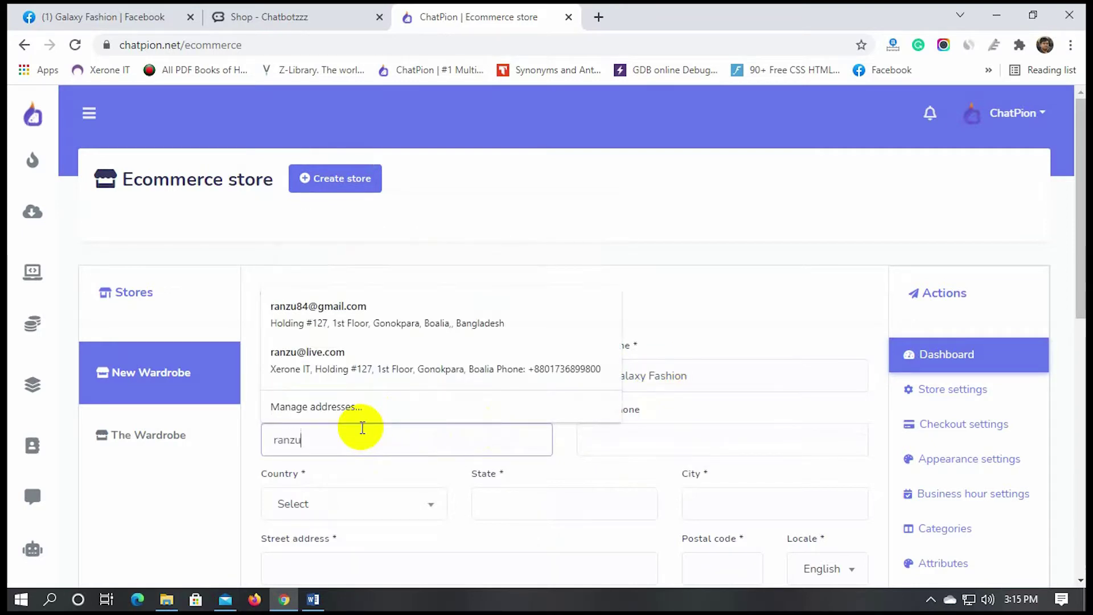
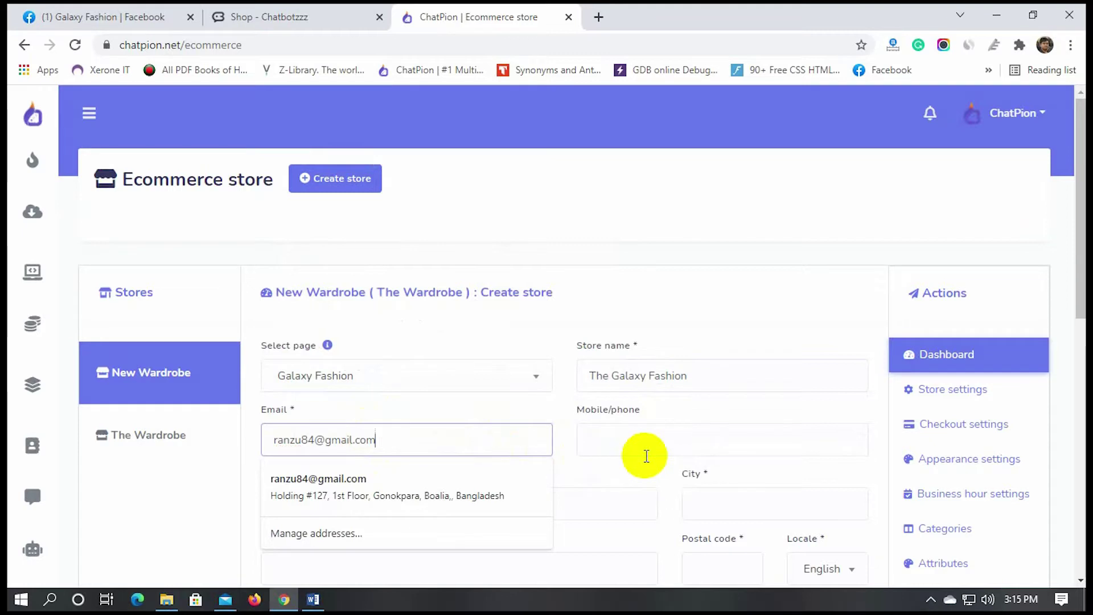
left_click(642, 456)
Set country to Bangladesh and city to Rajshahi, and fill the street address from a saved entry.
scroll(427, 463, "down", 3)
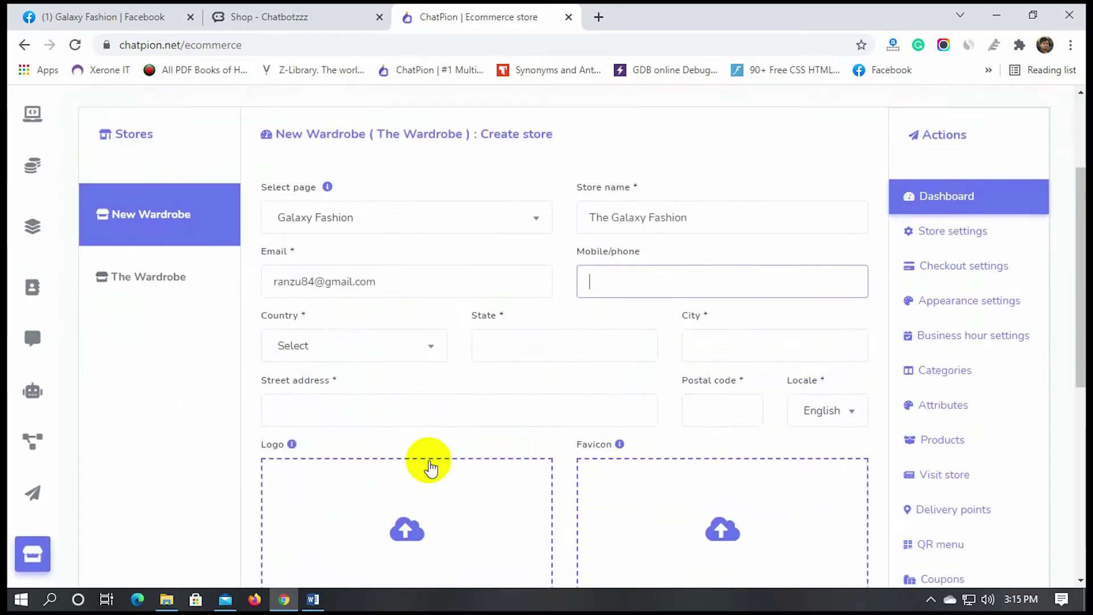
left_click(404, 353)
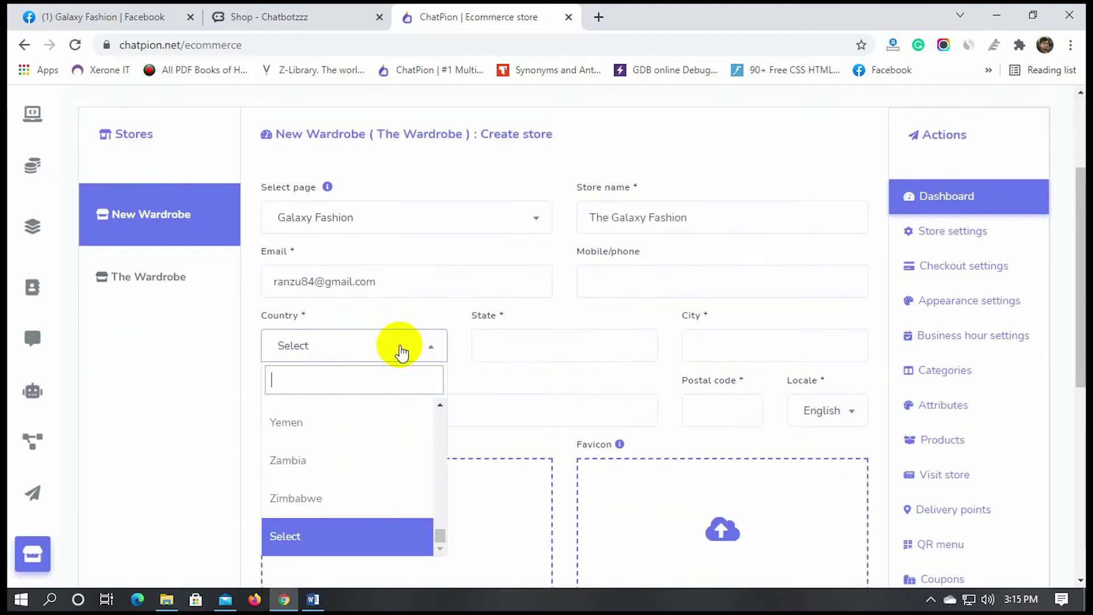
type("bang")
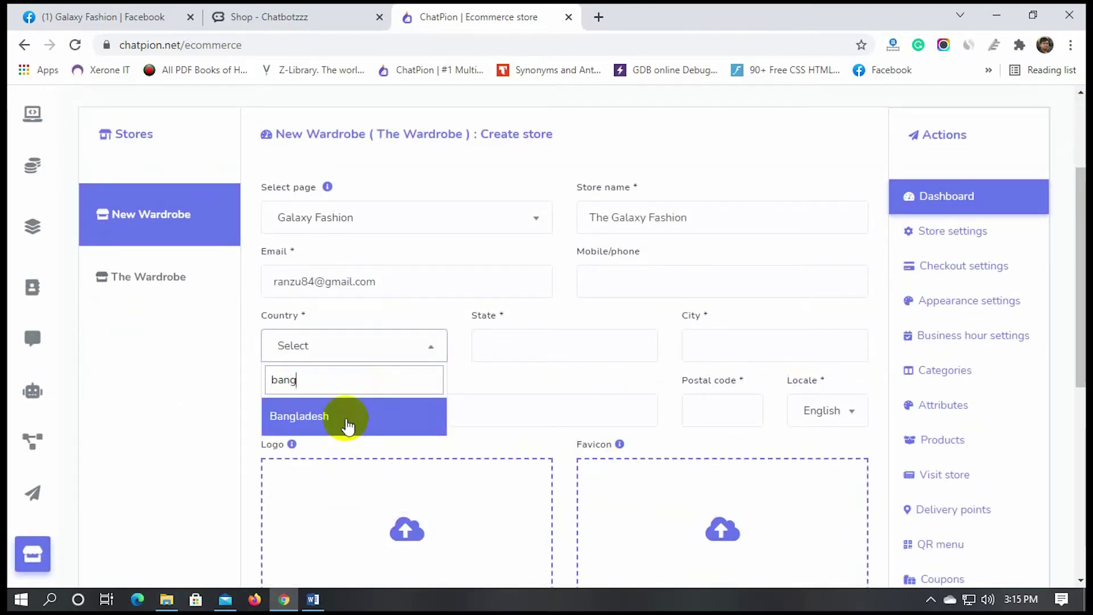
left_click(347, 424)
left_click(534, 345)
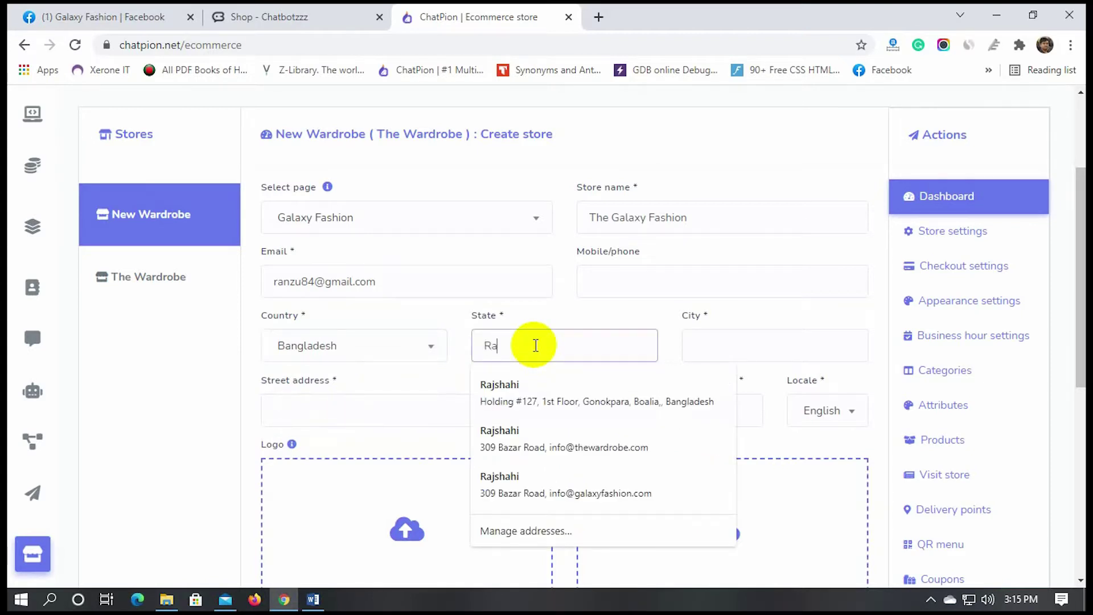
left_click(781, 338)
type("Rajshahi")
left_click(426, 411)
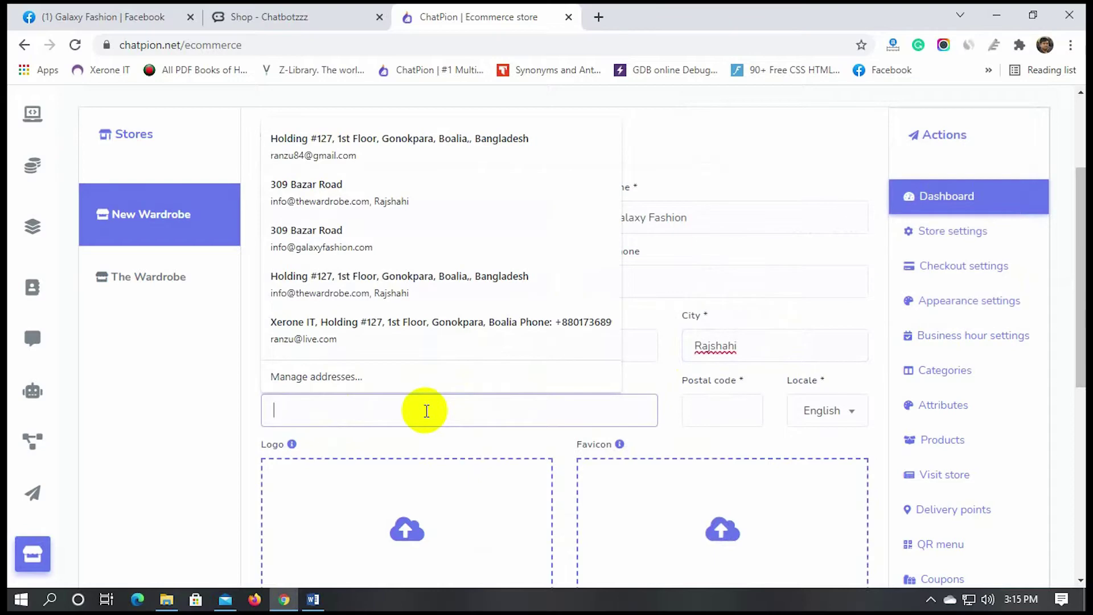
type("Hol")
left_click(398, 451)
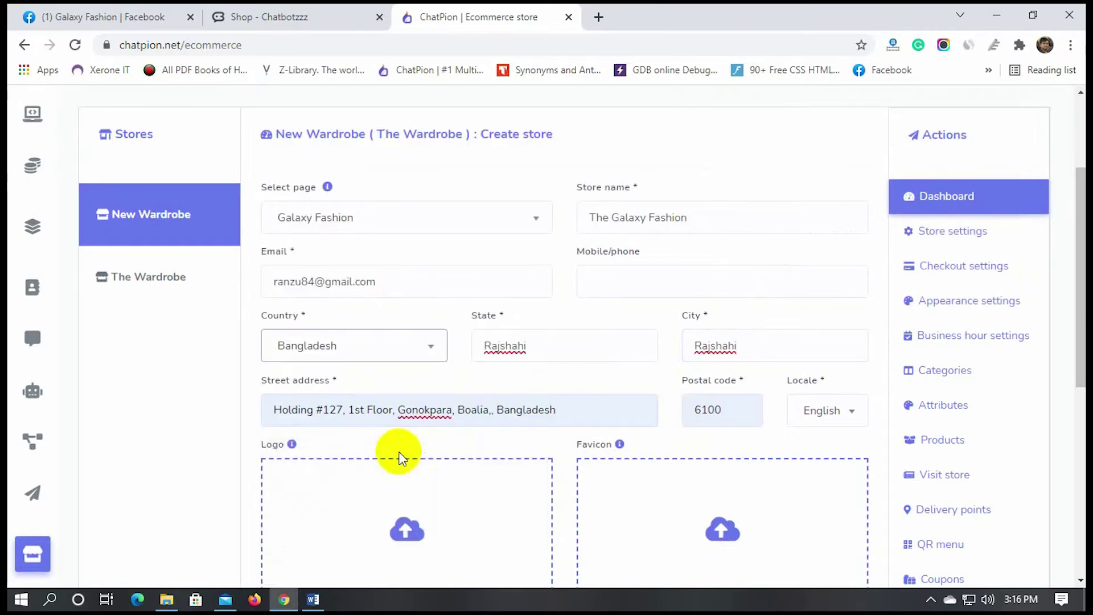
Use the Galaxy image file as both the store logo and favicon.
scroll(683, 427, "down", 1)
scroll(683, 426, "down", 2)
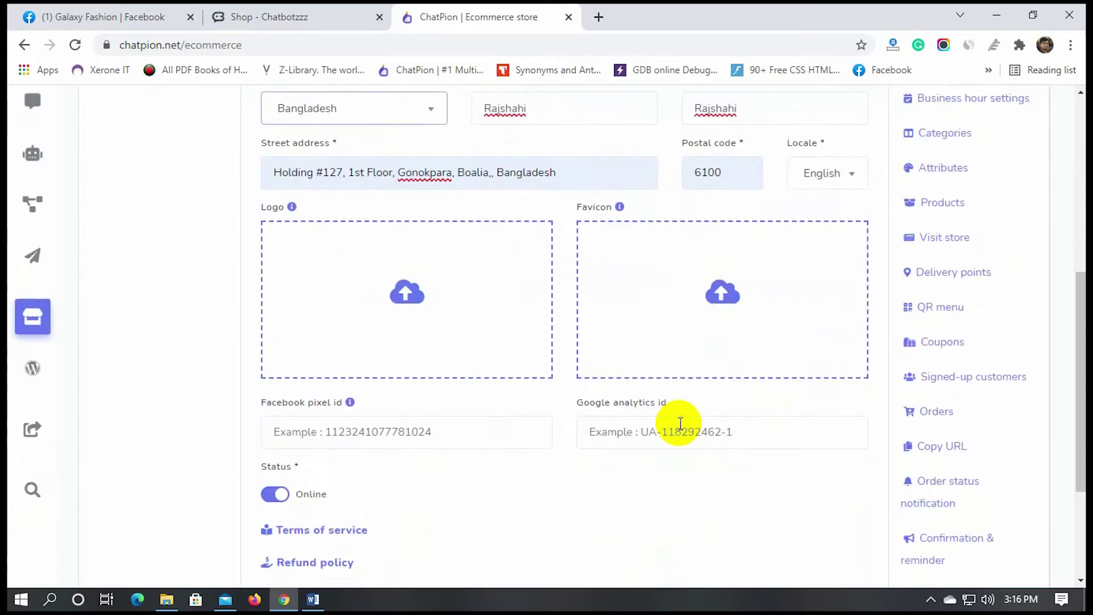
left_click(401, 295)
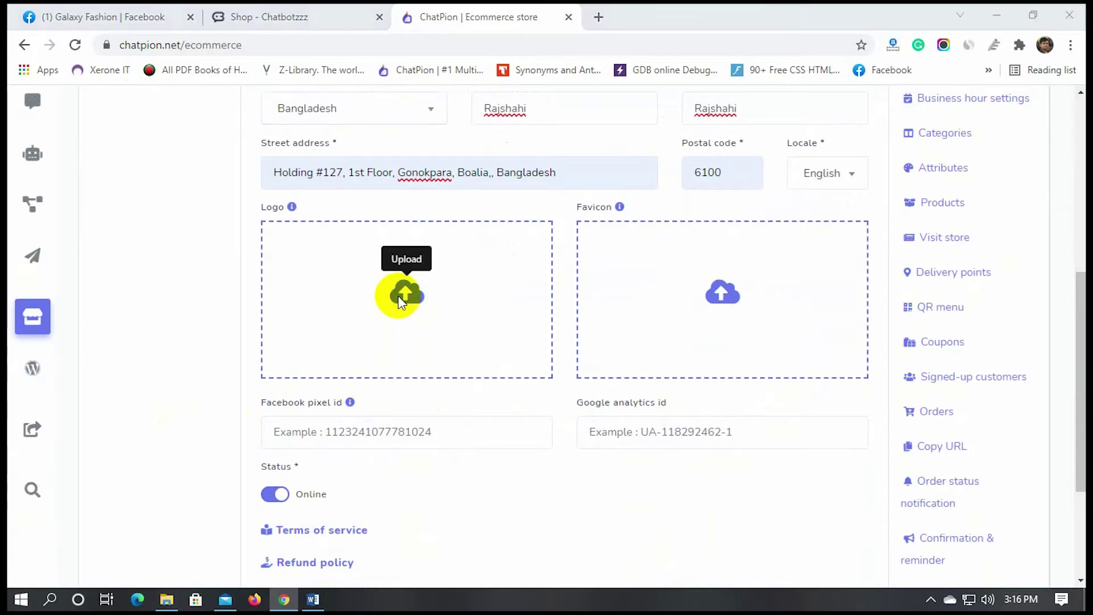
left_click(626, 398)
left_click(746, 536)
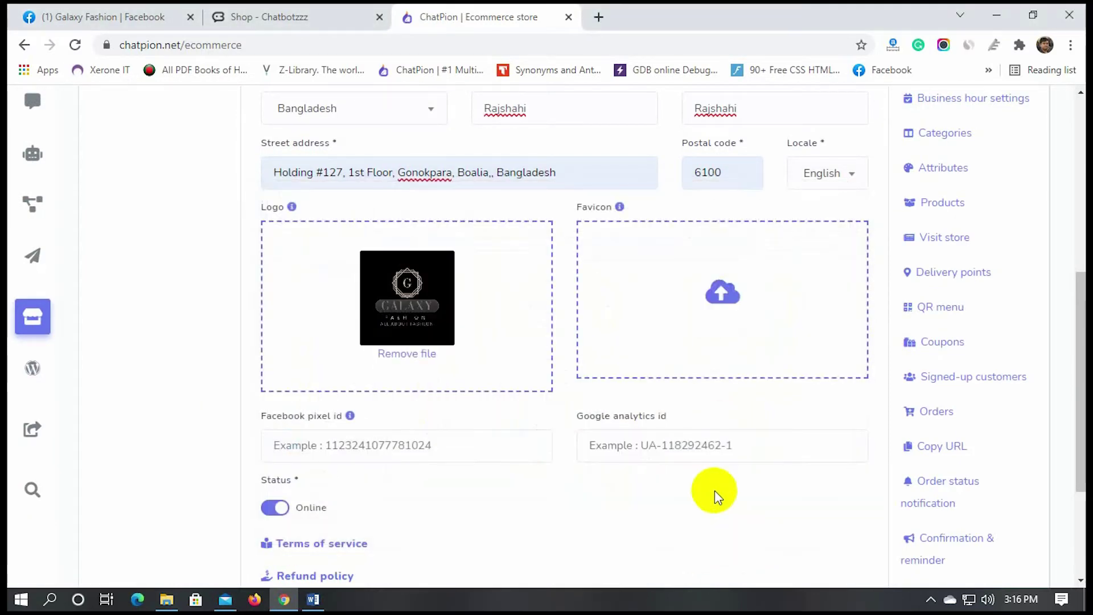
left_click(722, 290)
left_click(636, 407)
left_click(728, 528)
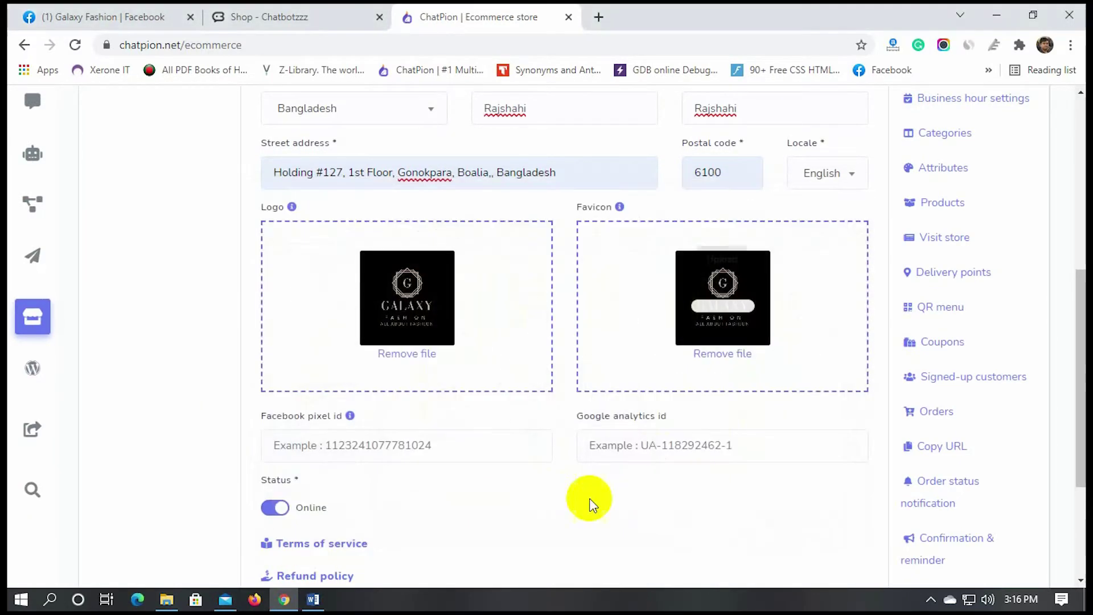
Expand the terms of service and refund policy editors and review the form.
scroll(285, 469, "down", 3)
left_click(300, 387)
scroll(319, 341, "down", 4)
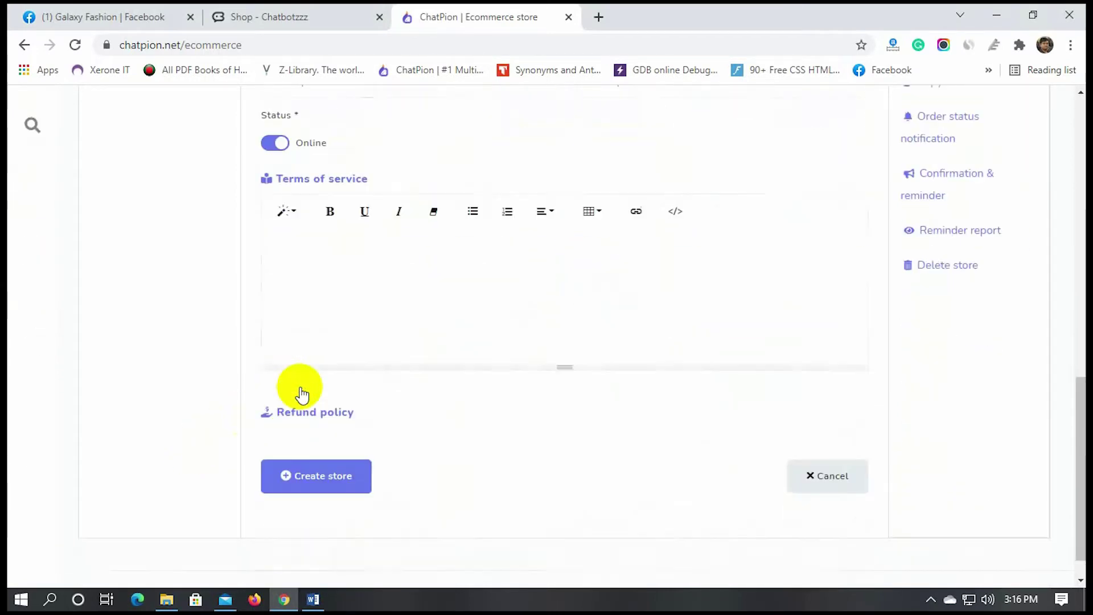
left_click(293, 384)
scroll(295, 390, "down", 1)
scroll(295, 391, "down", 2)
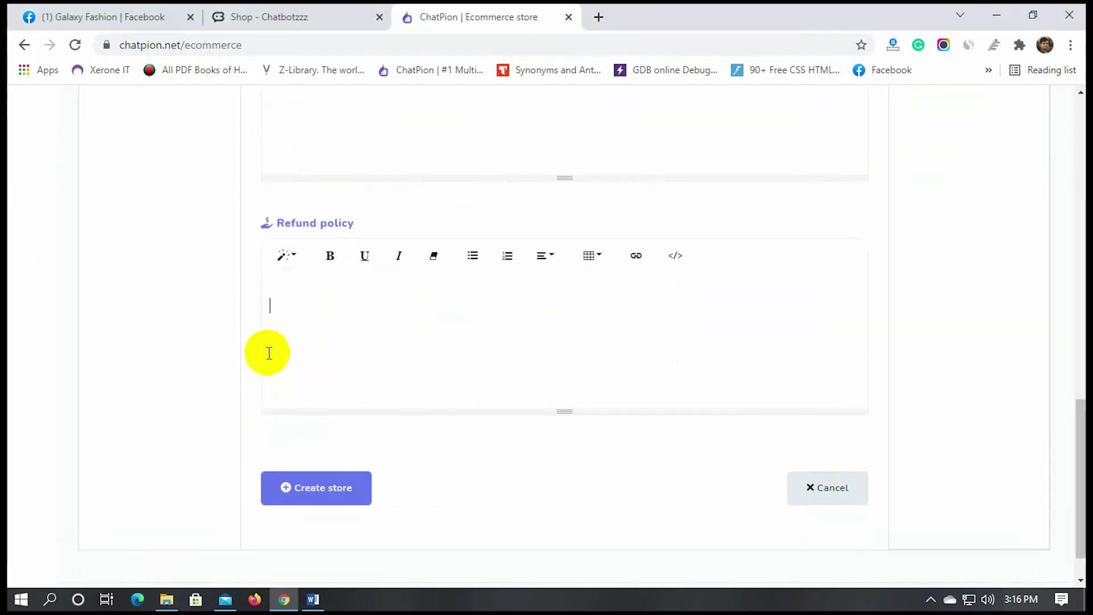
scroll(268, 351, "up", 2)
scroll(353, 286, "up", 2)
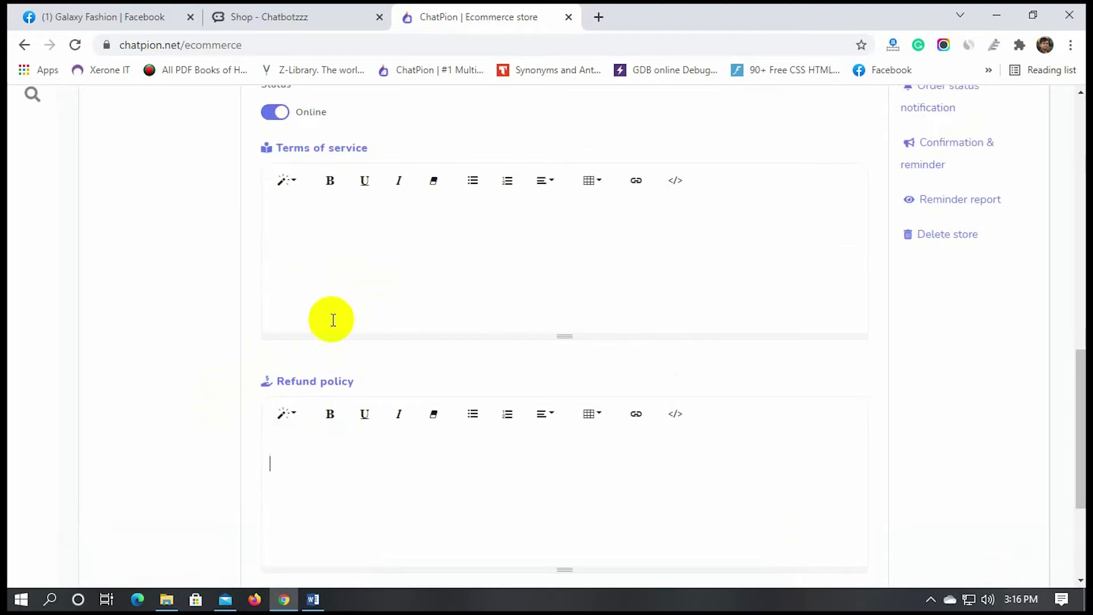
scroll(275, 351, "down", 4)
Create the store and dismiss the 'Store created' confirmation.
left_click(320, 464)
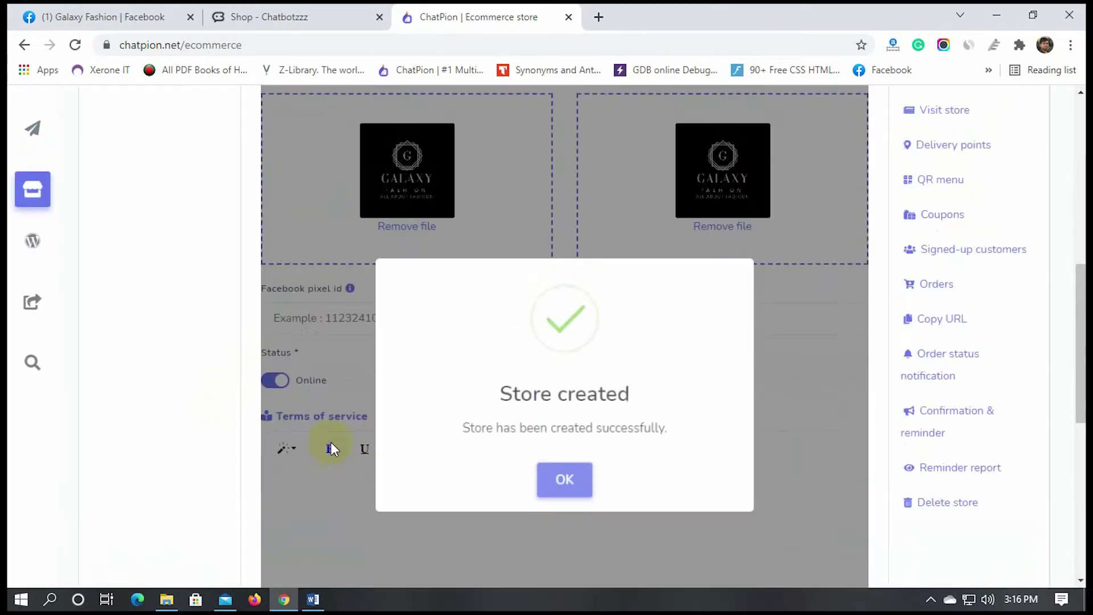
left_click_drag(464, 428, 667, 428)
left_click(591, 477)
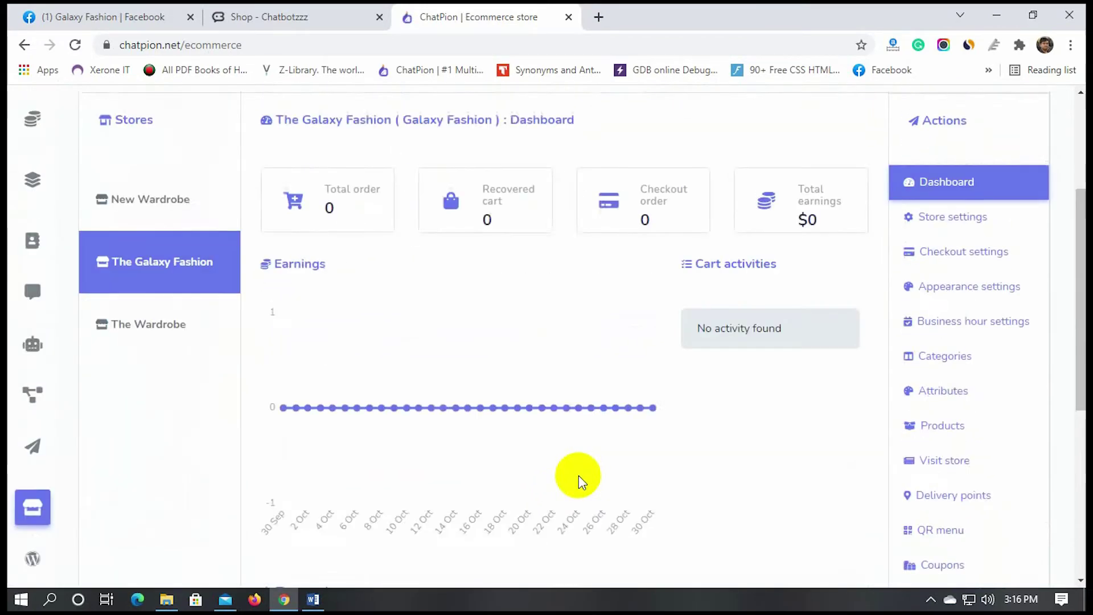
scroll(578, 476, "down", 1)
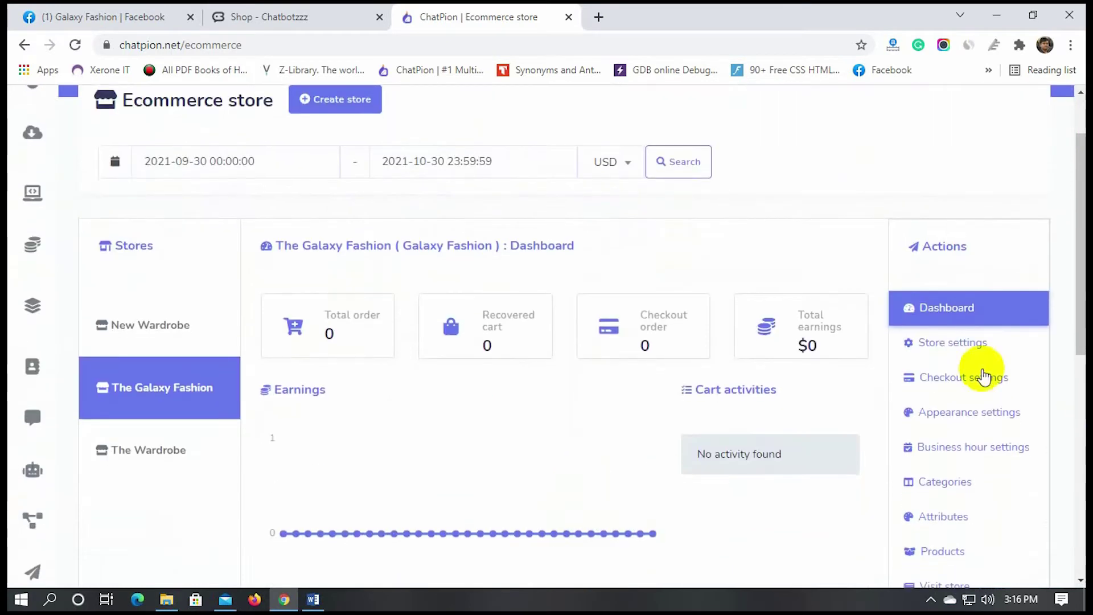
In The Galaxy Fashion's checkout settings, fill the PayPal email from the saved autofill.
left_click(939, 377)
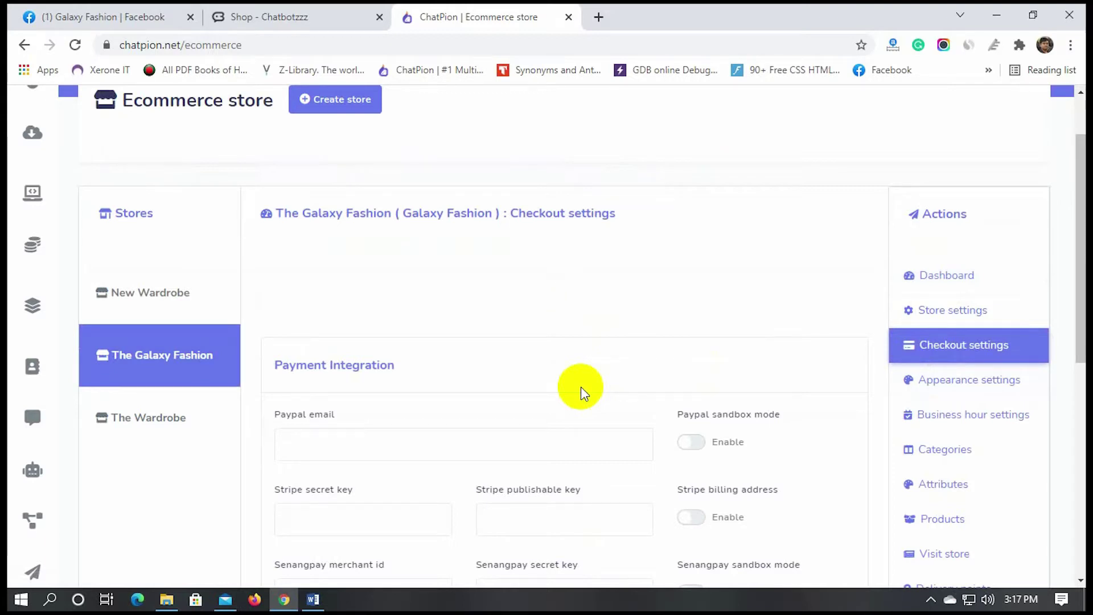
scroll(581, 387, "down", 1)
left_click(317, 369)
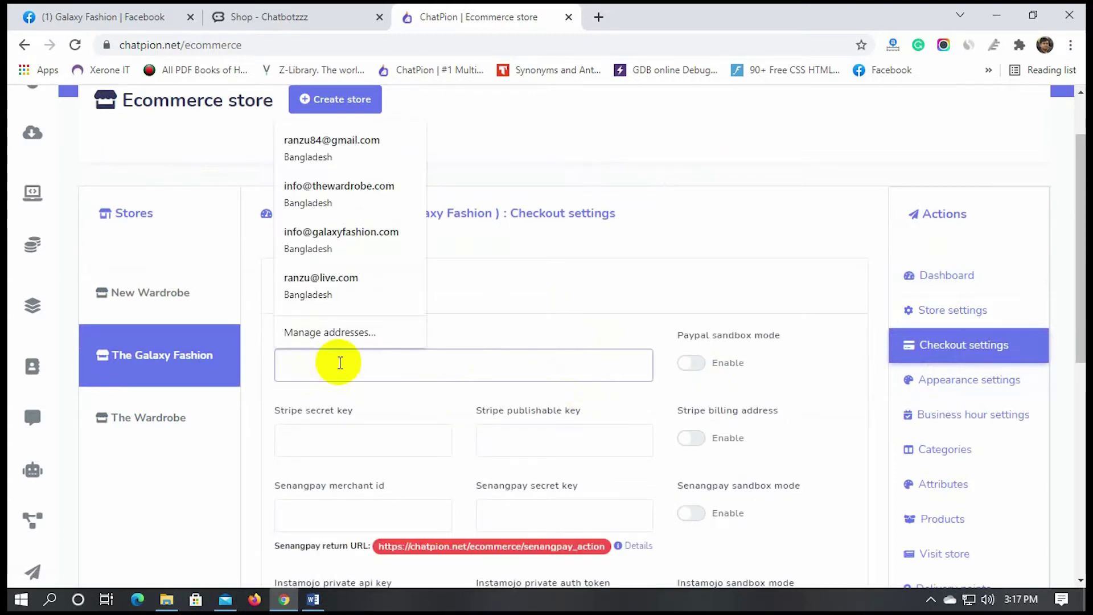
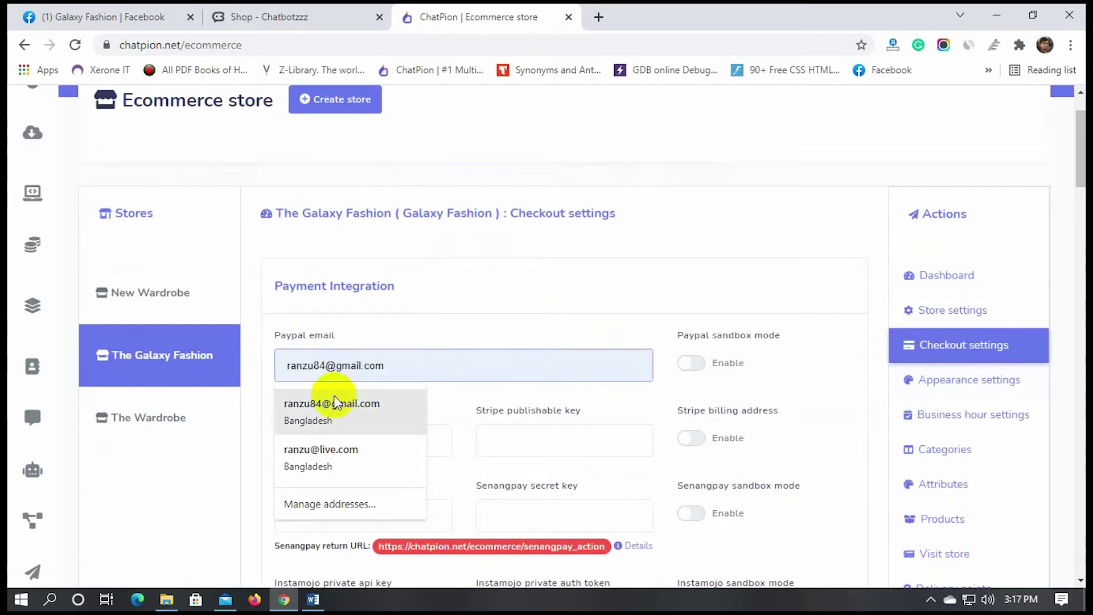
left_click(331, 403)
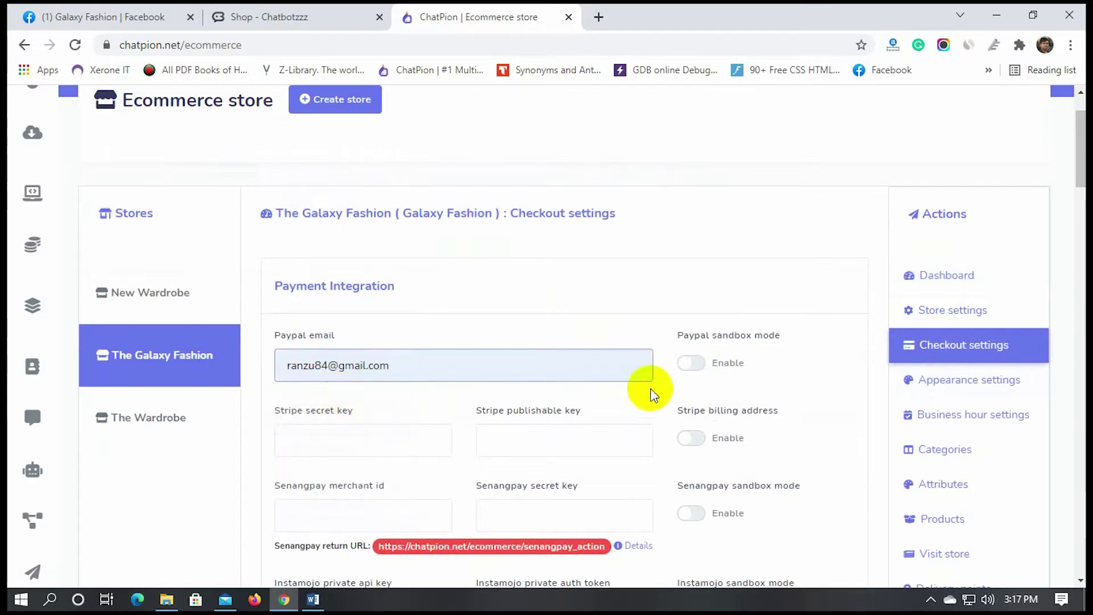
scroll(592, 391, "down", 3)
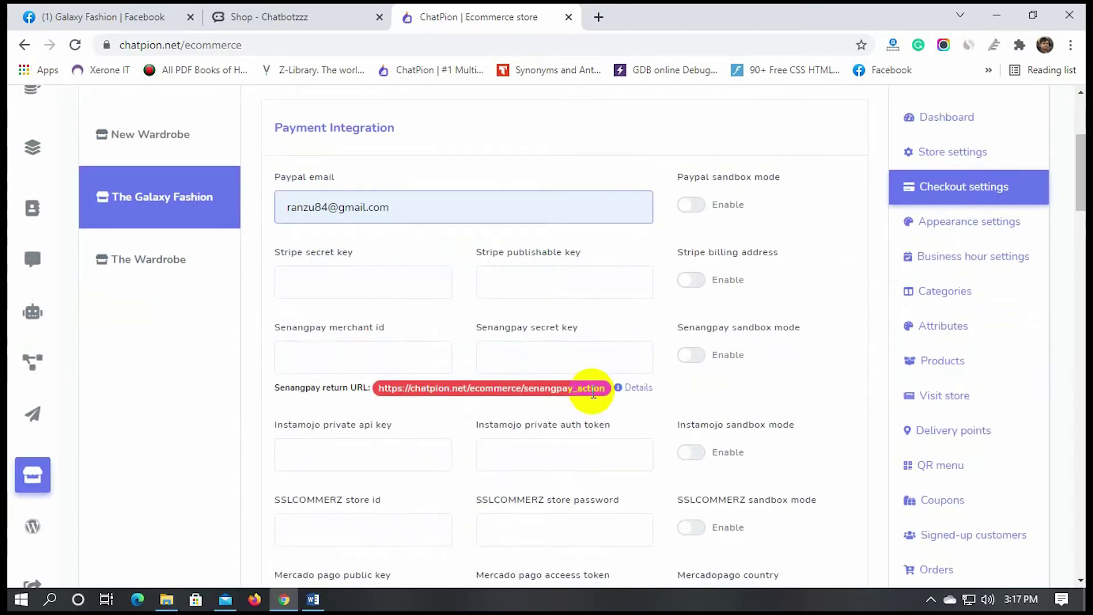
scroll(593, 393, "down", 12)
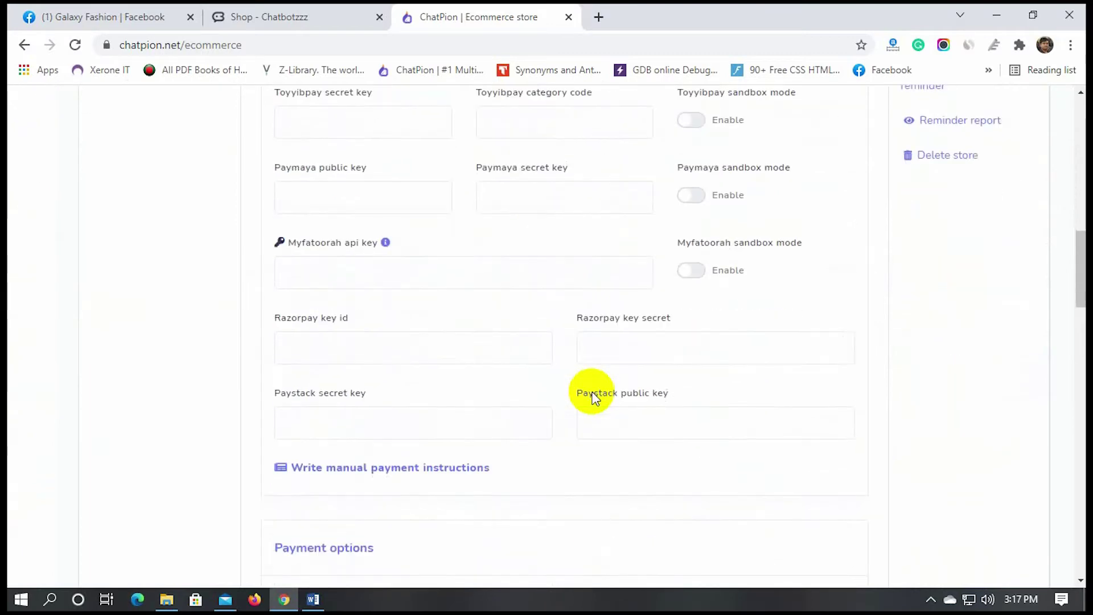
scroll(593, 392, "down", 7)
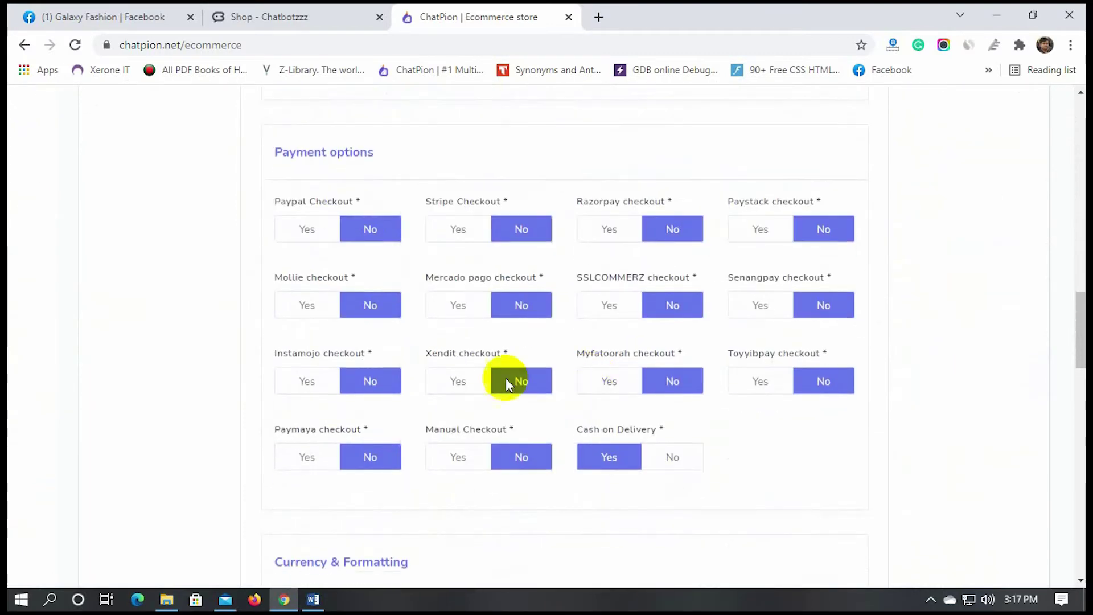
Set Paypal Checkout to Yes.
left_click(311, 233)
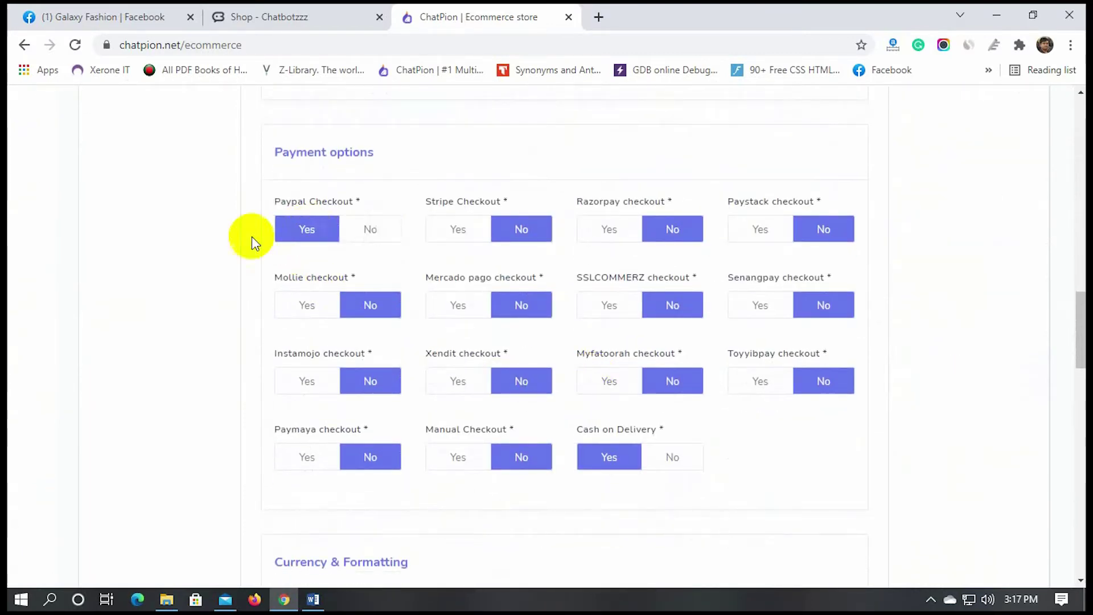
scroll(200, 396, "down", 3)
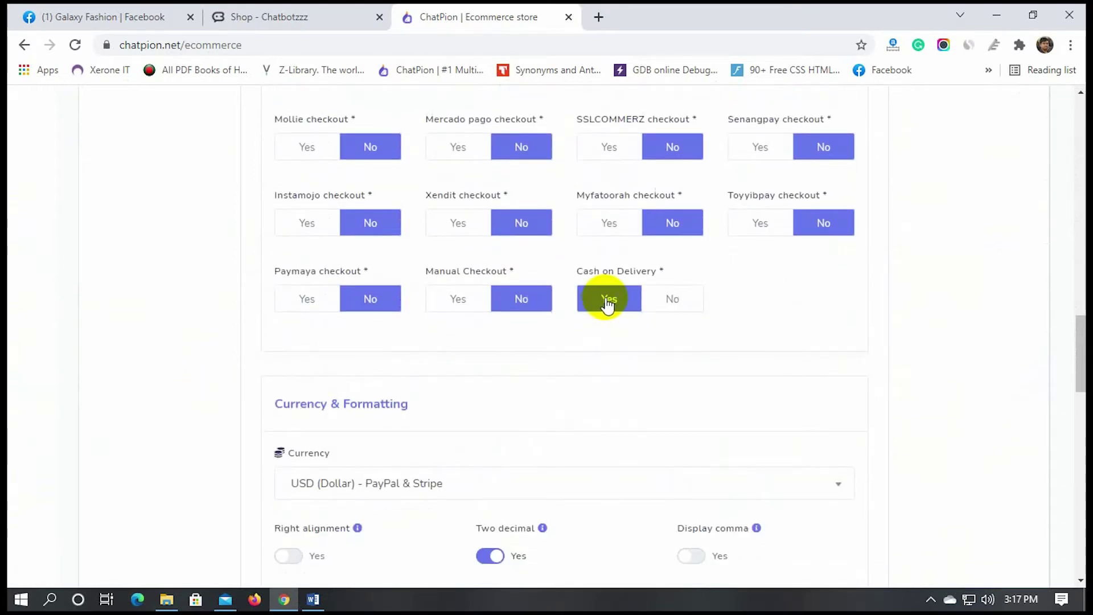
left_click_drag(572, 272, 683, 271)
scroll(538, 393, "down", 1)
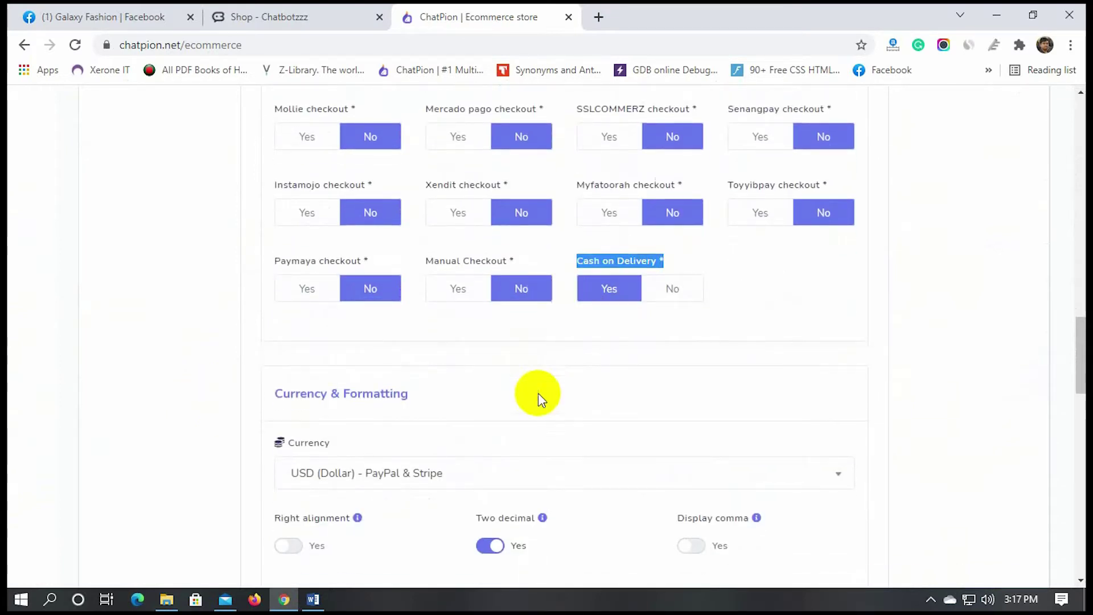
scroll(538, 393, "down", 3)
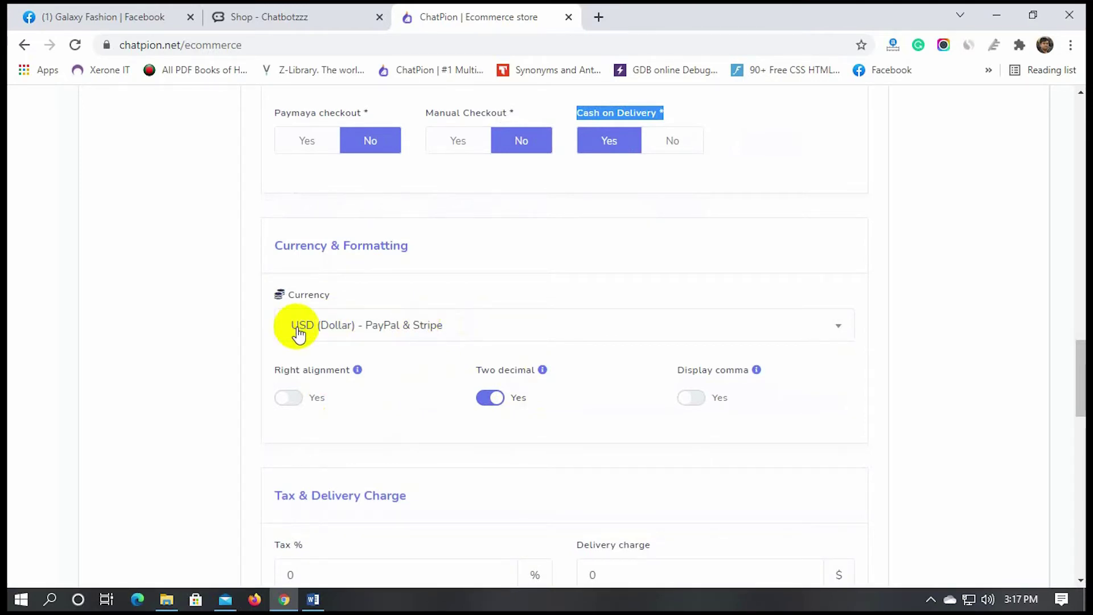
scroll(441, 428, "down", 7)
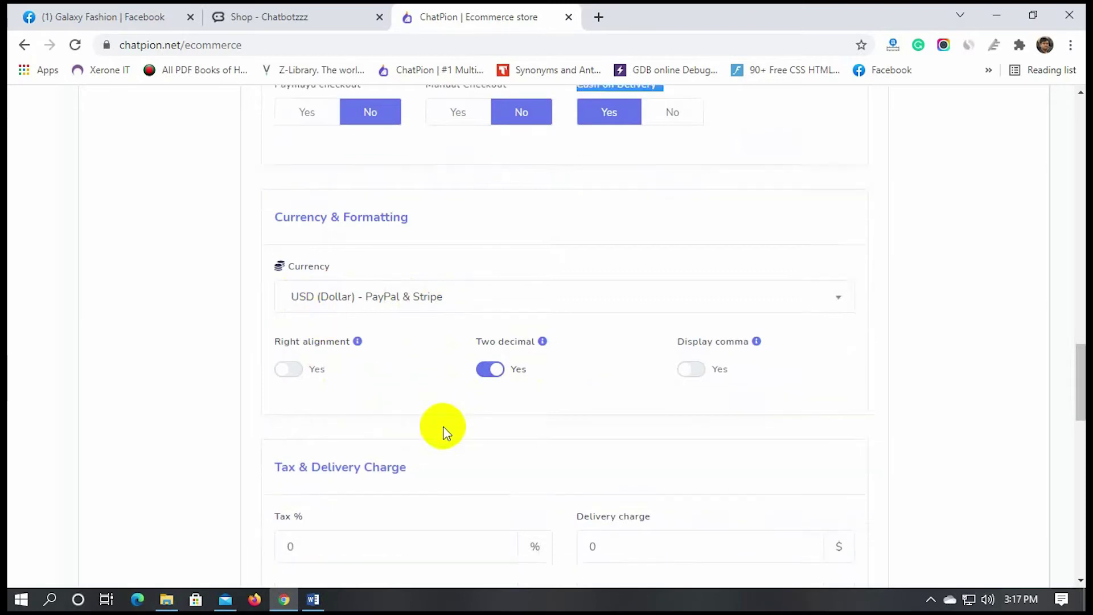
scroll(443, 433, "down", 1)
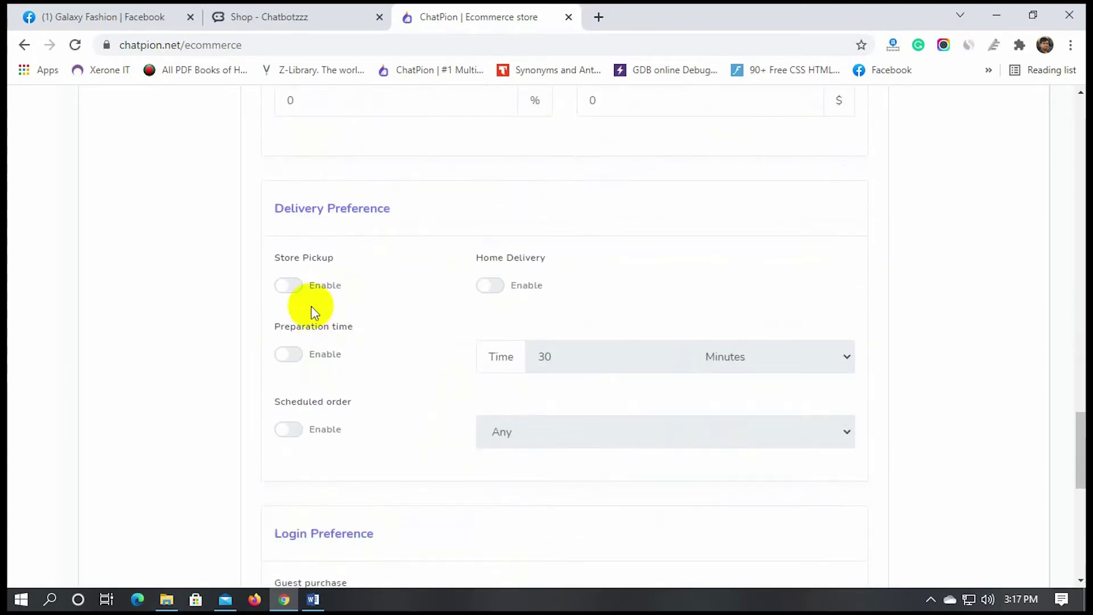
Switch on Home Delivery and save the checkout settings.
left_click(490, 286)
scroll(398, 387, "down", 4)
scroll(394, 387, "down", 1)
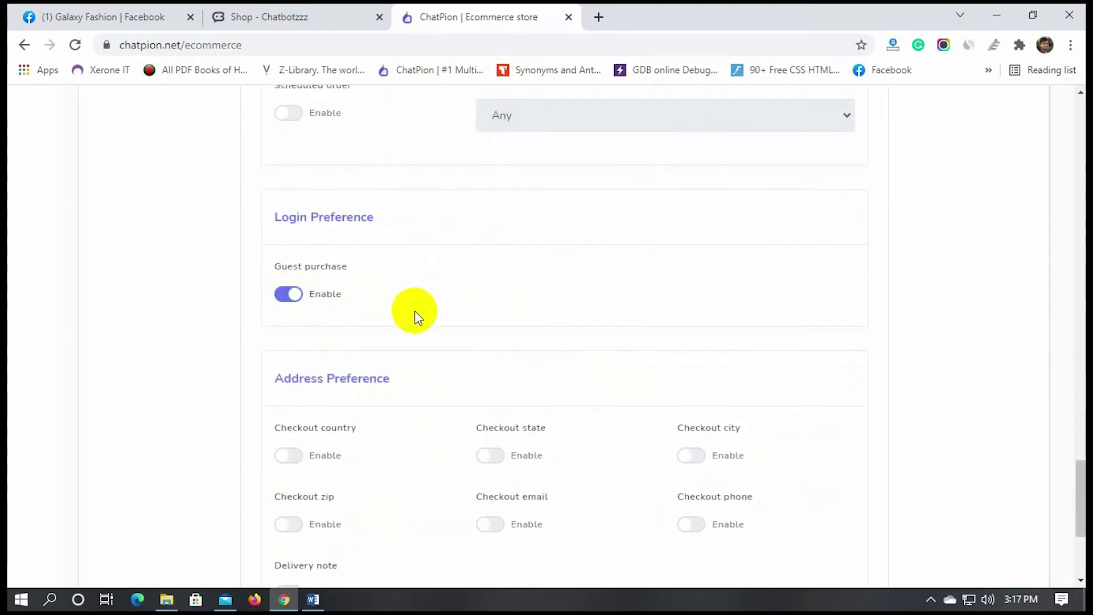
scroll(415, 312, "down", 4)
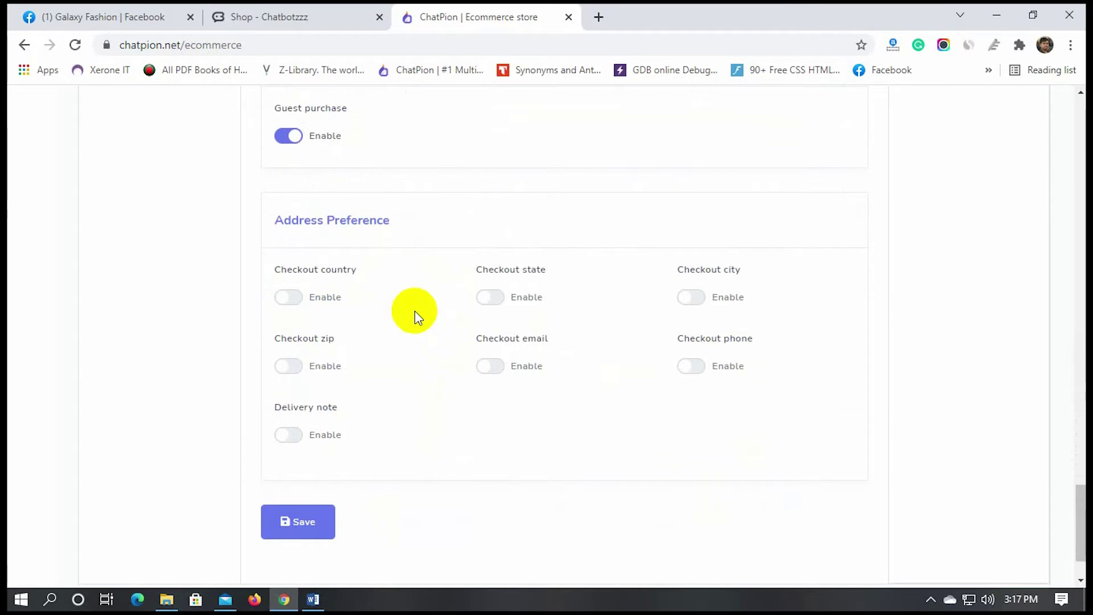
left_click(297, 442)
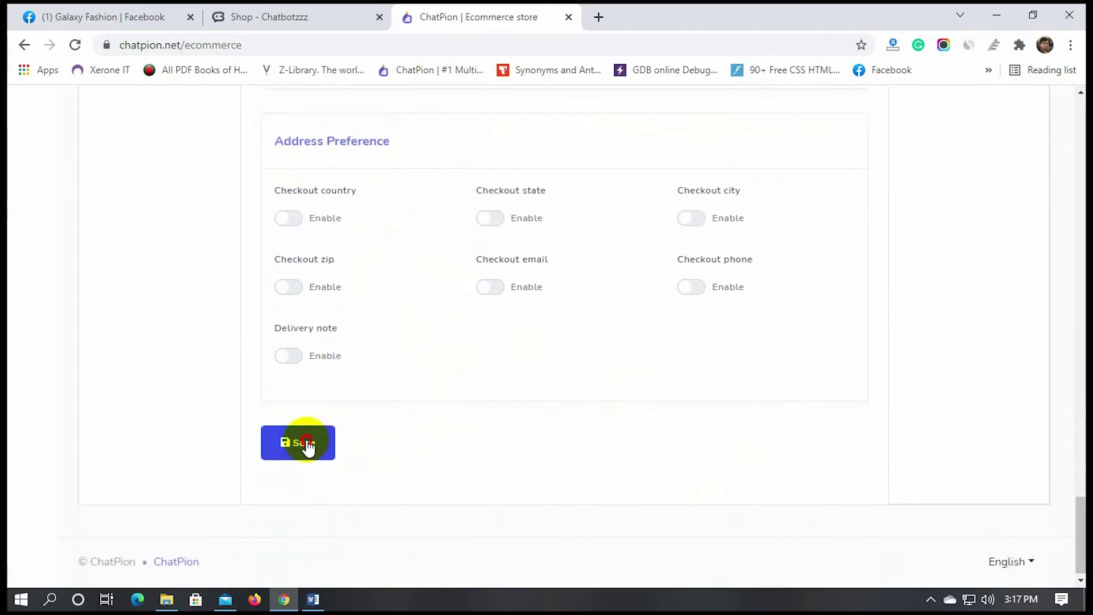
scroll(305, 444, "up", 2)
left_click_drag(428, 357, 737, 360)
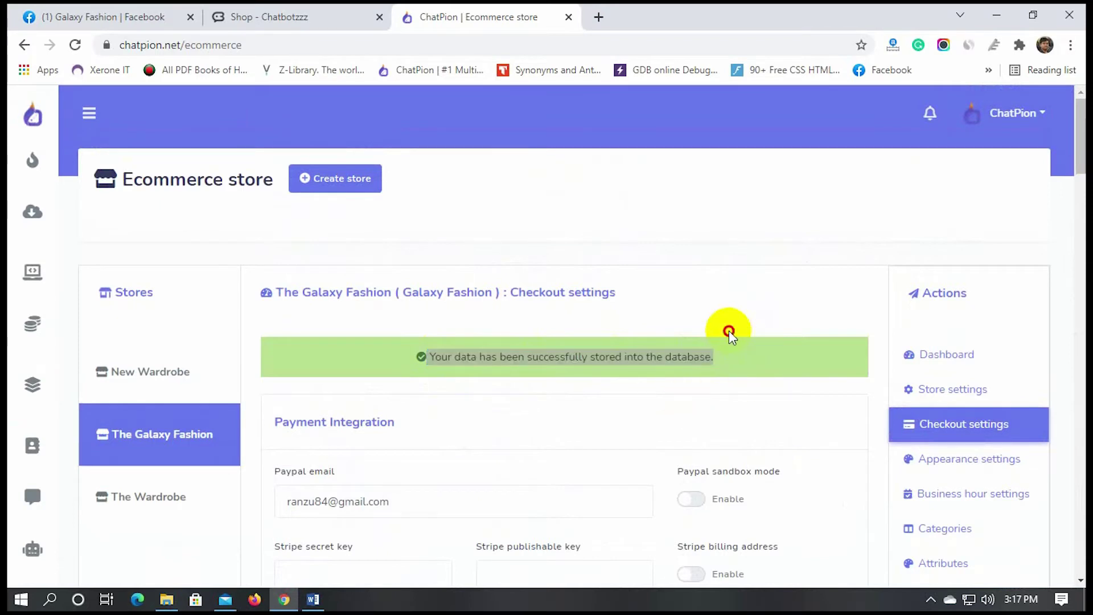
left_click(673, 362)
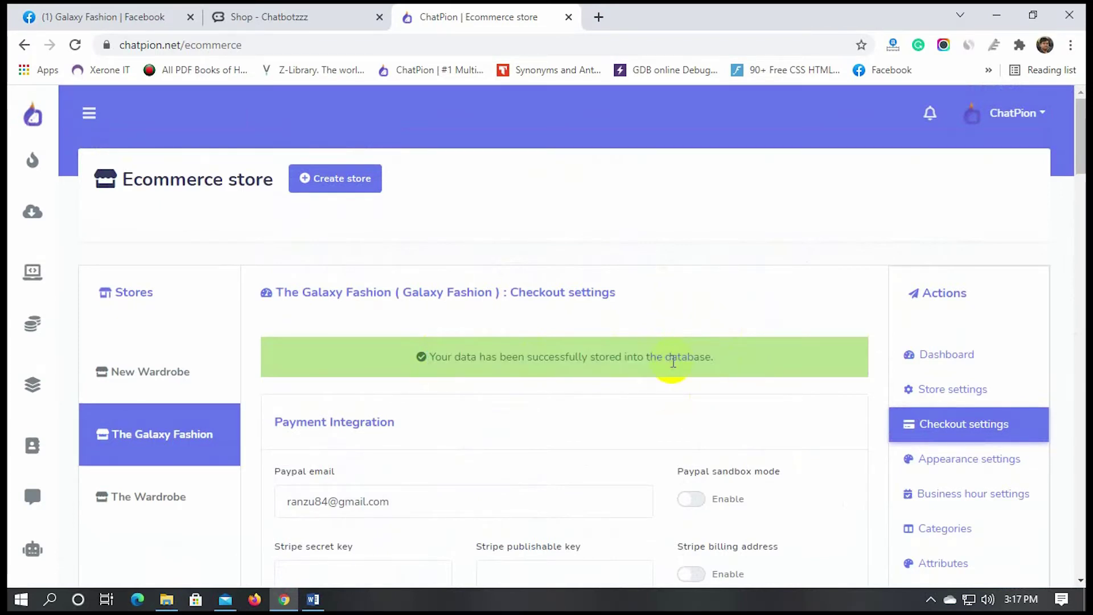
On the Chatbotzzz WordPress site, go to WooCommerce Settings > Advanced > REST API.
left_click(295, 9)
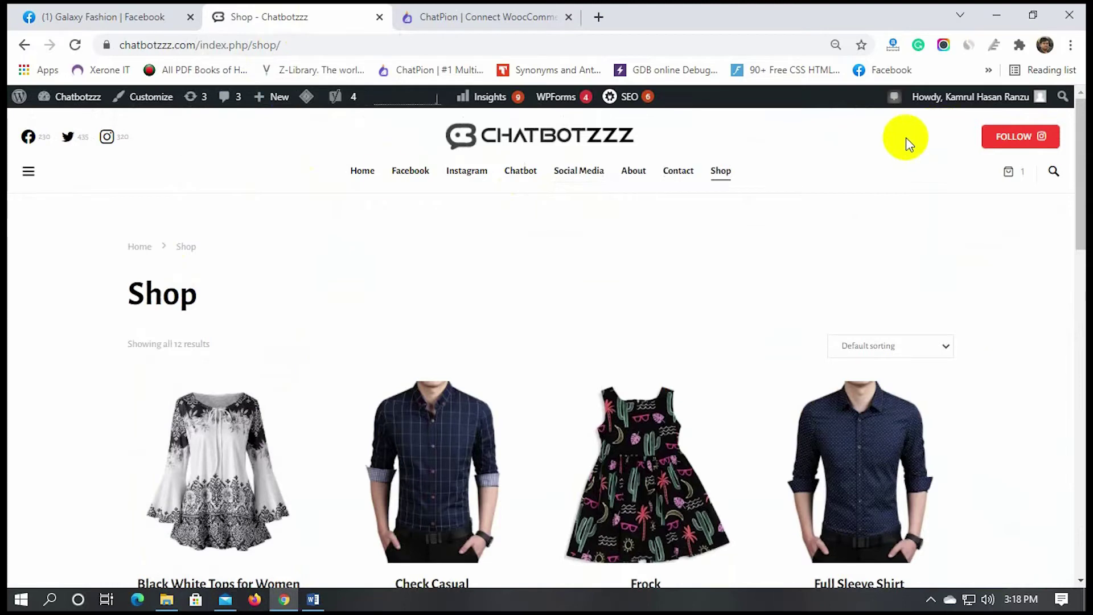
mouse_move(86, 105)
left_click(76, 127)
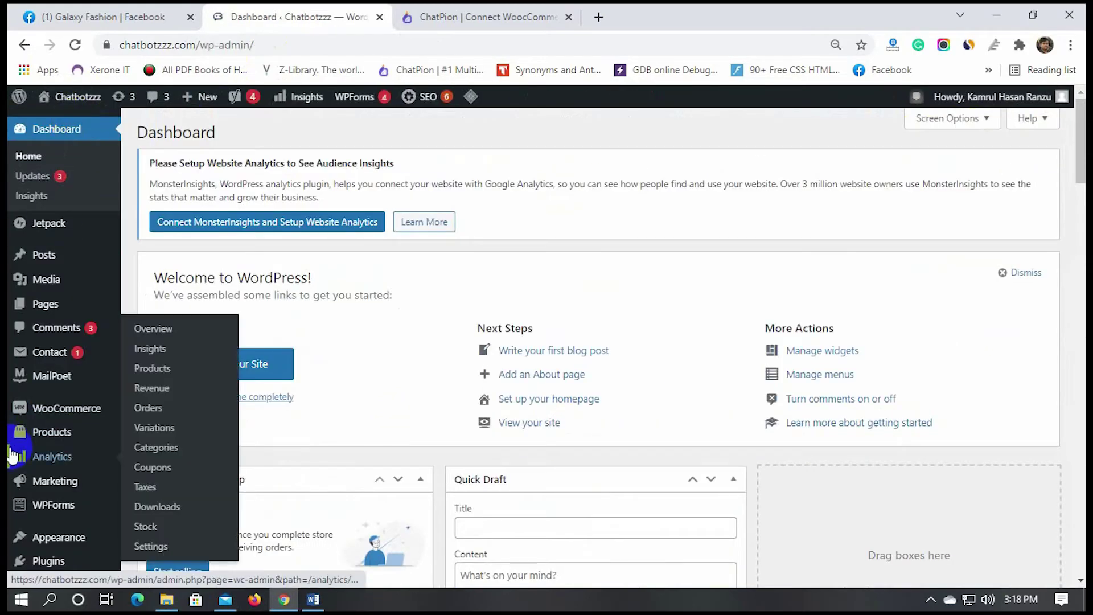
scroll(17, 444, "down", 2)
mouse_move(64, 257)
left_click(151, 357)
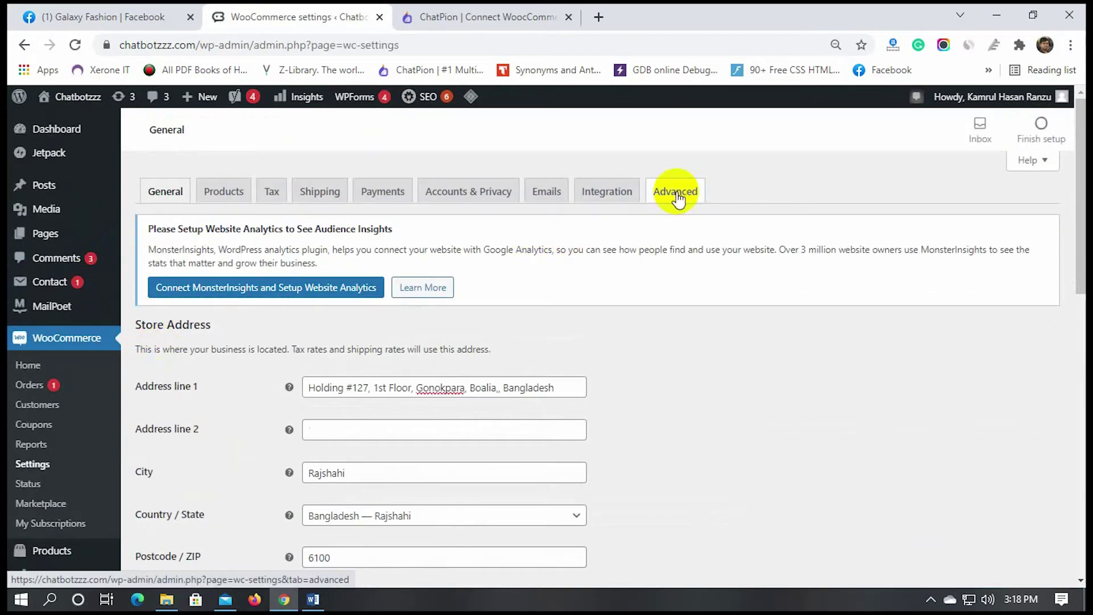
left_click(675, 193)
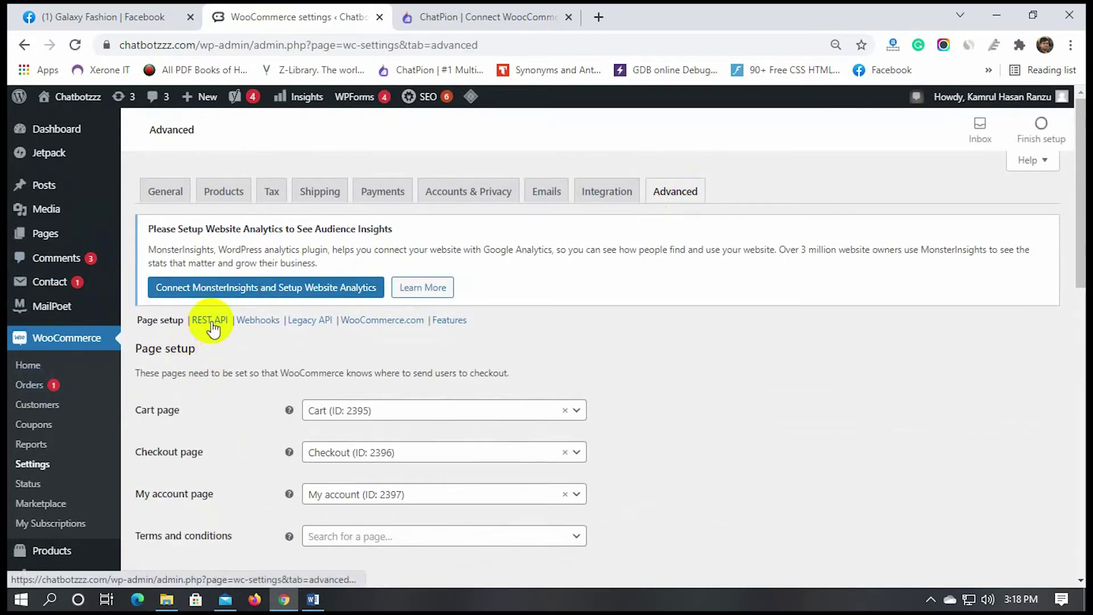
left_click(210, 321)
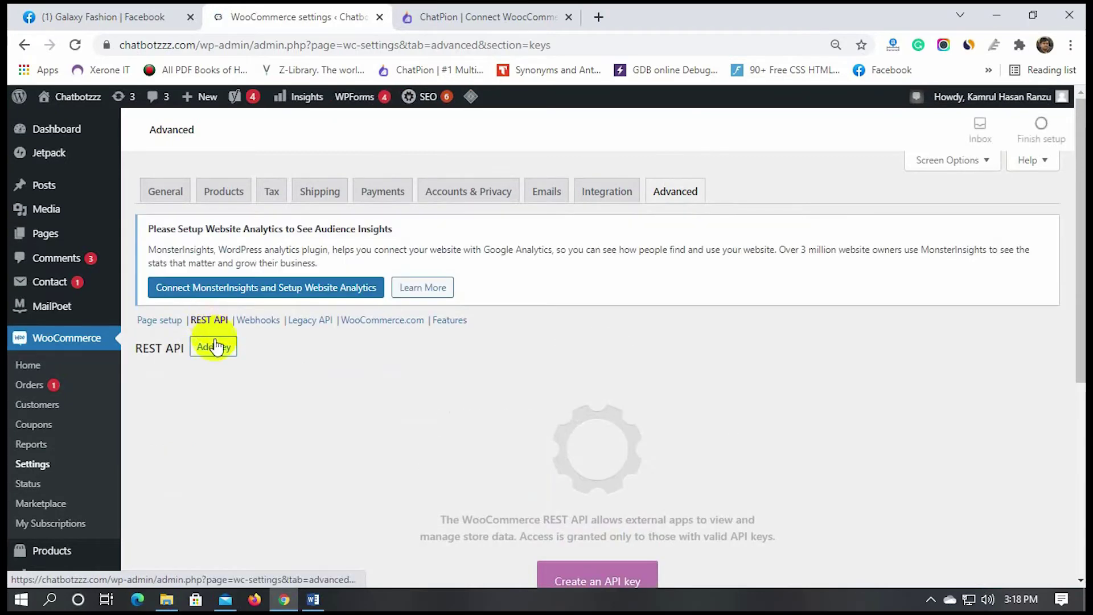
scroll(286, 410, "down", 4)
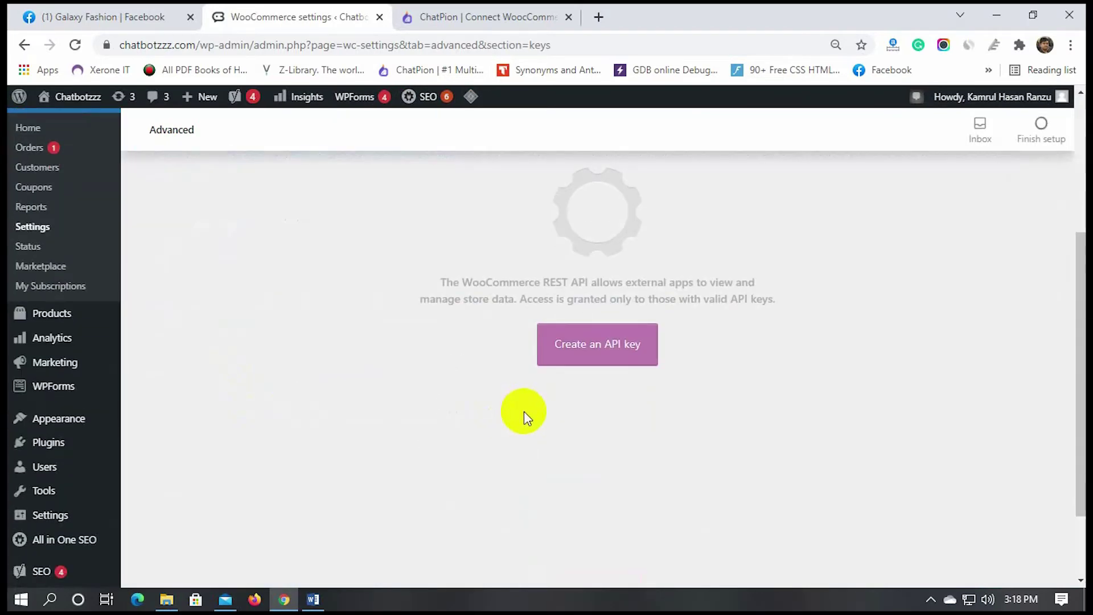
Generate a Read/Write API key described as The Galaxy Fashion.
left_click(595, 359)
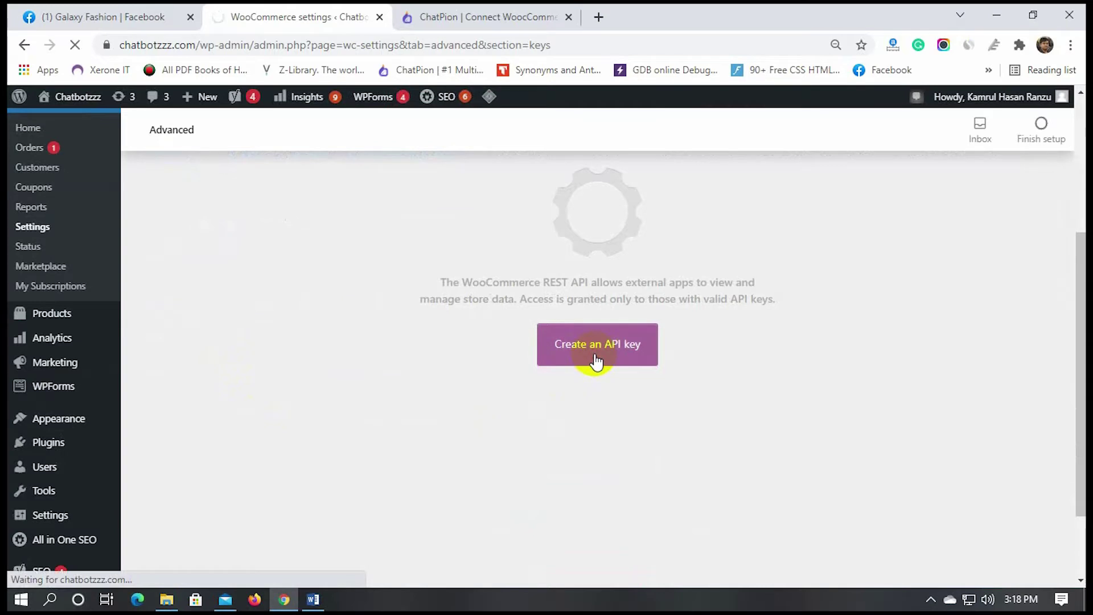
left_click(362, 385)
type("The Galaxy Fashion")
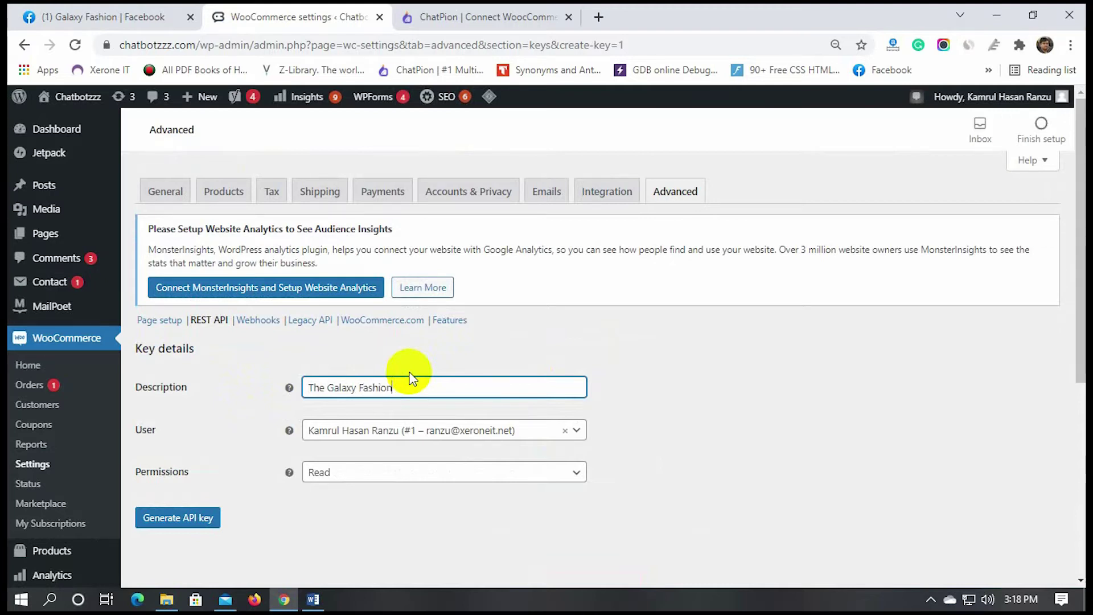
left_click(392, 474)
left_click(378, 541)
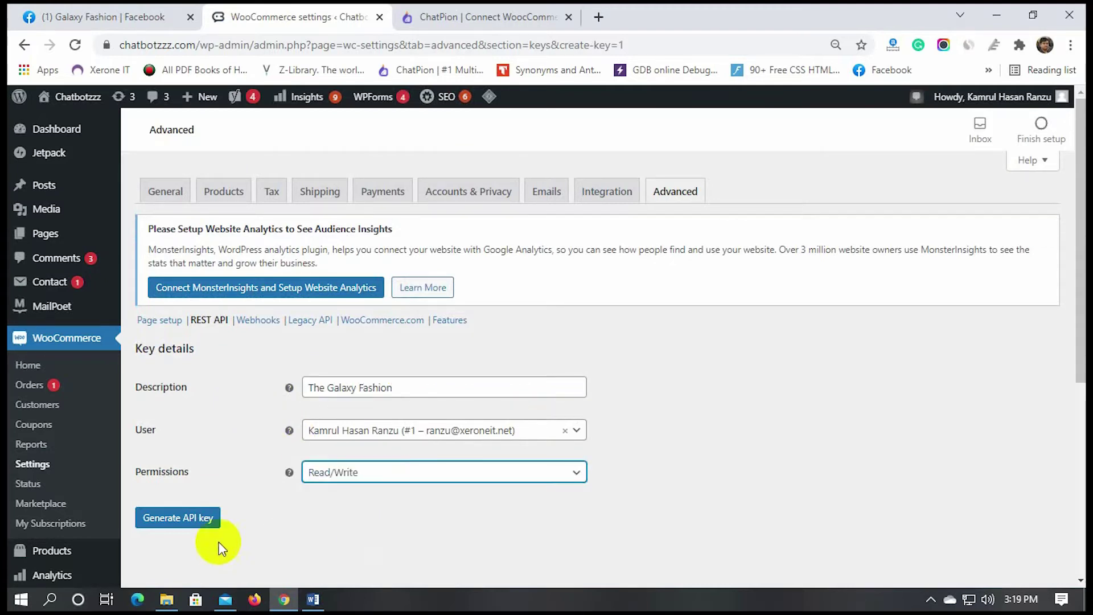
left_click(182, 518)
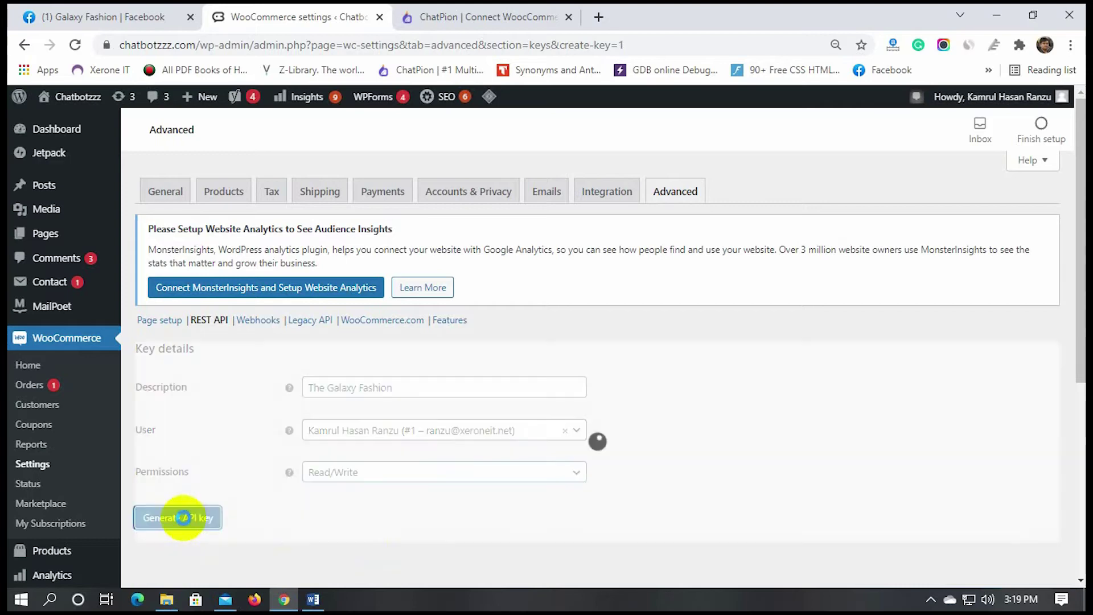
Copy the generated consumer key into ChatPion's Consumer key field.
scroll(183, 522, "down", 1)
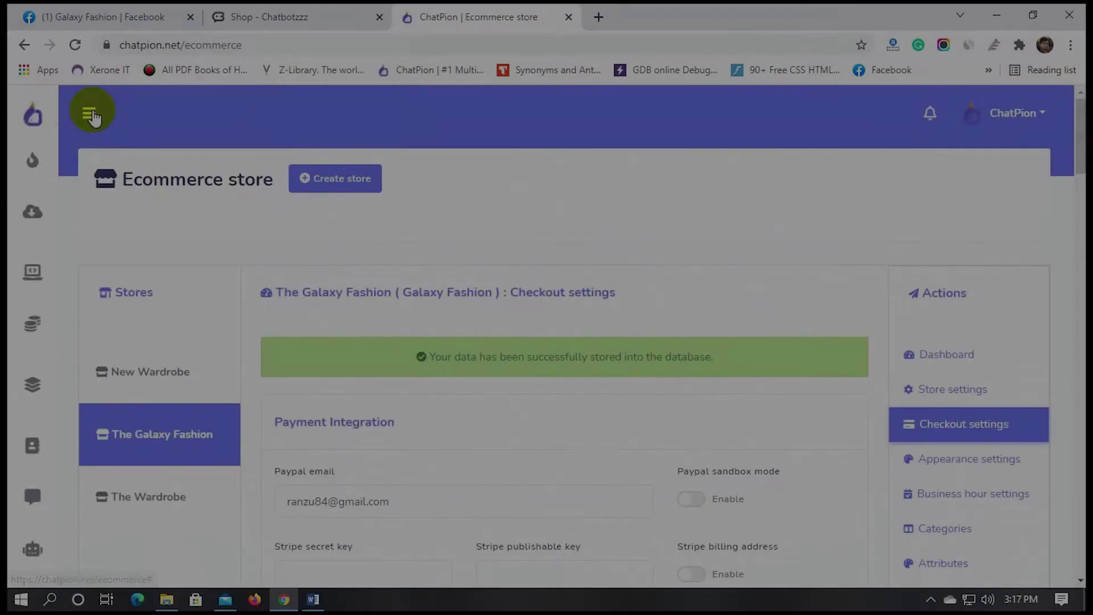
scroll(57, 267, "down", 3)
scroll(108, 463, "down", 2)
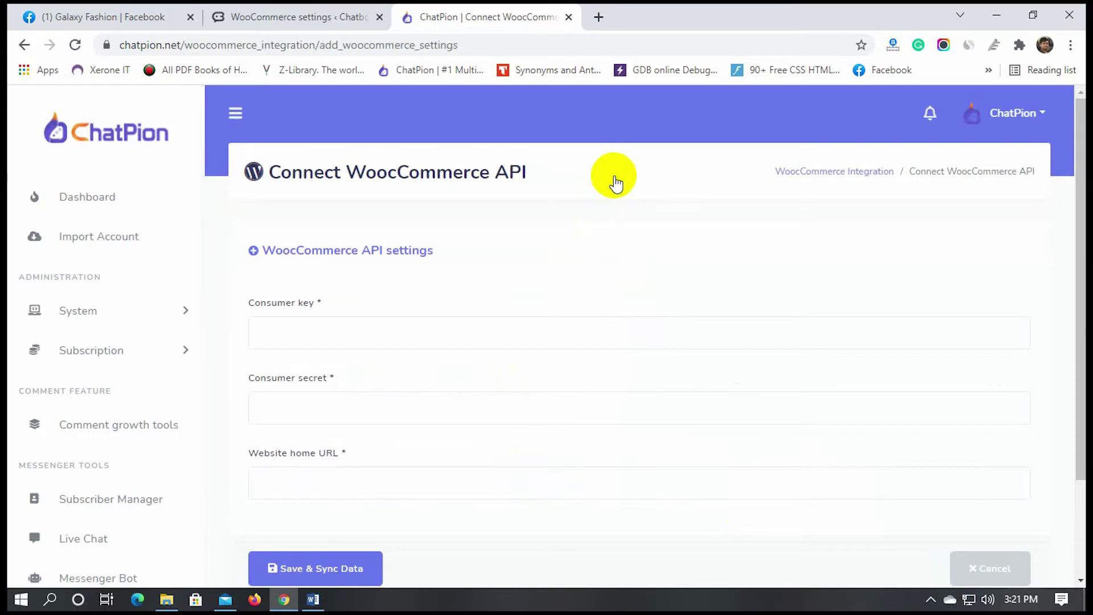
left_click(285, 17)
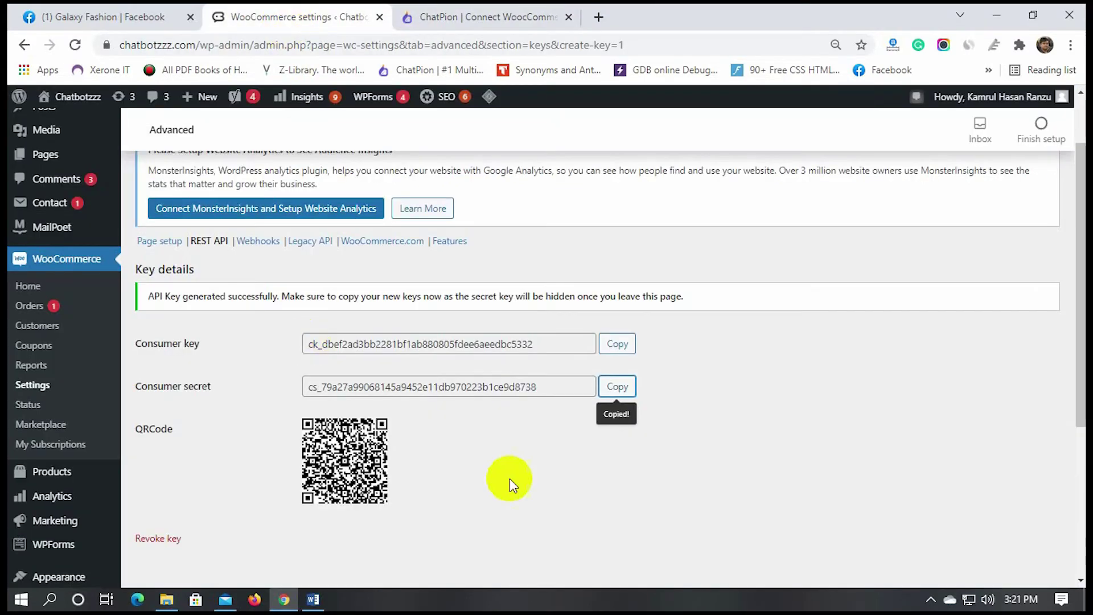
left_click(481, 17)
left_click(351, 333)
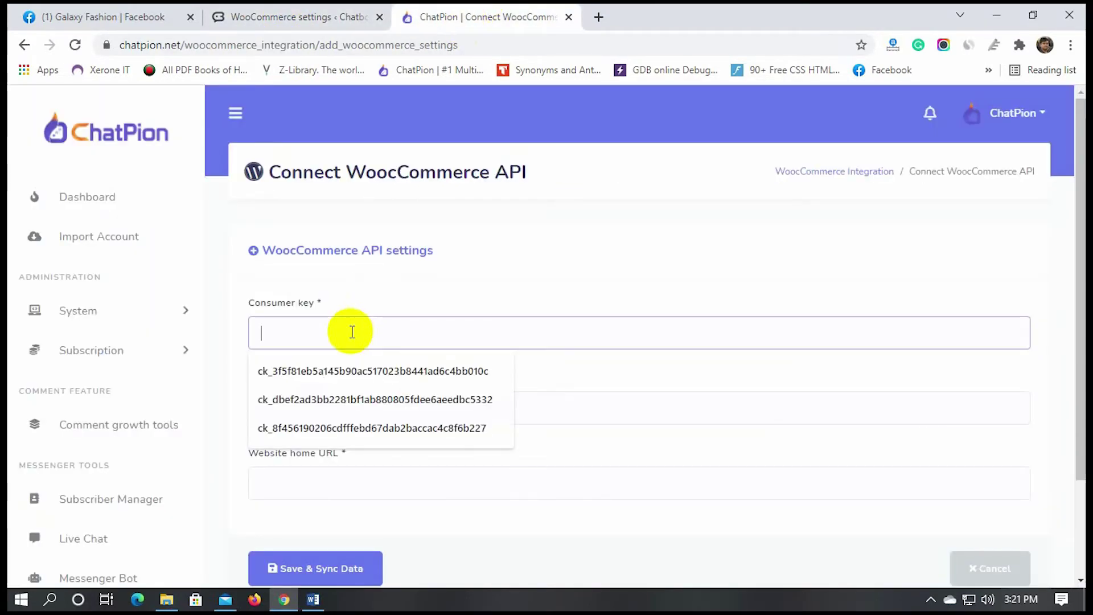
left_click(319, 405)
left_click(288, 15)
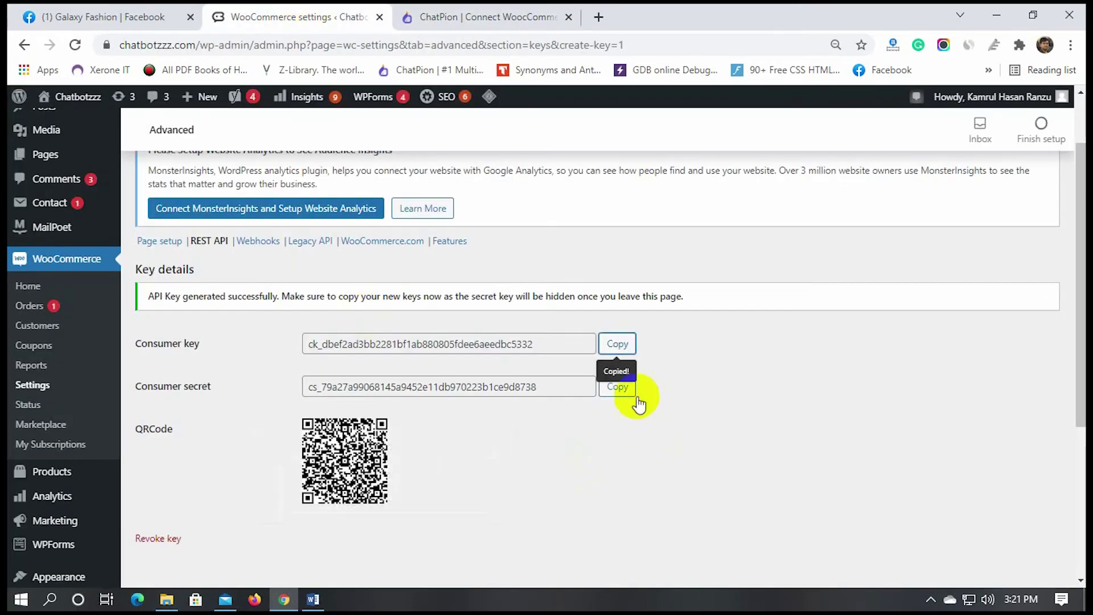
left_click(450, 17)
left_click(392, 405)
key("ctrl+v")
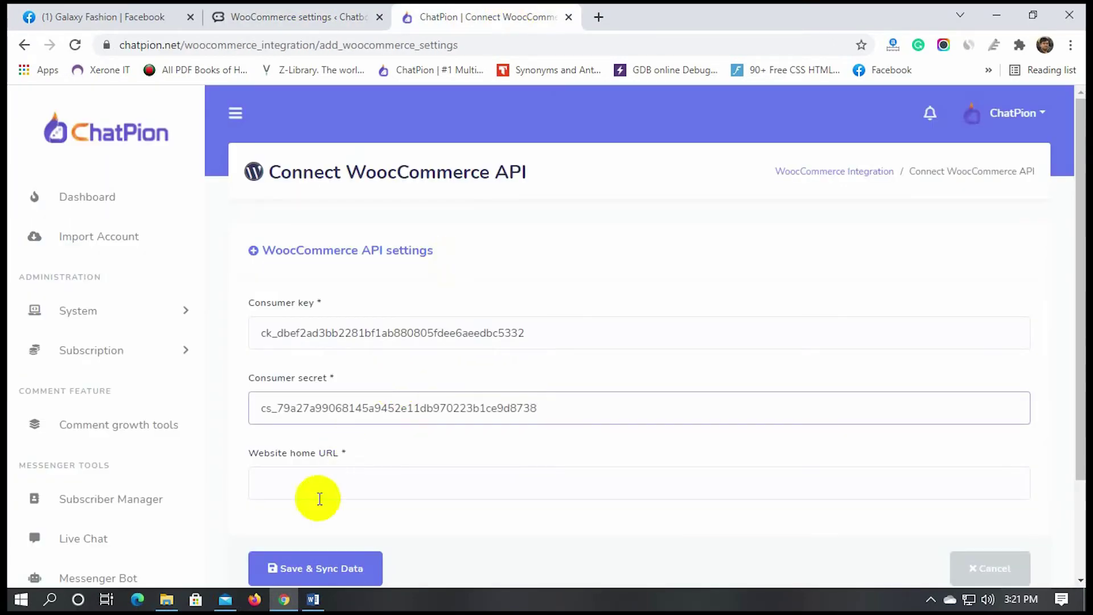
left_click(319, 484)
type("htt")
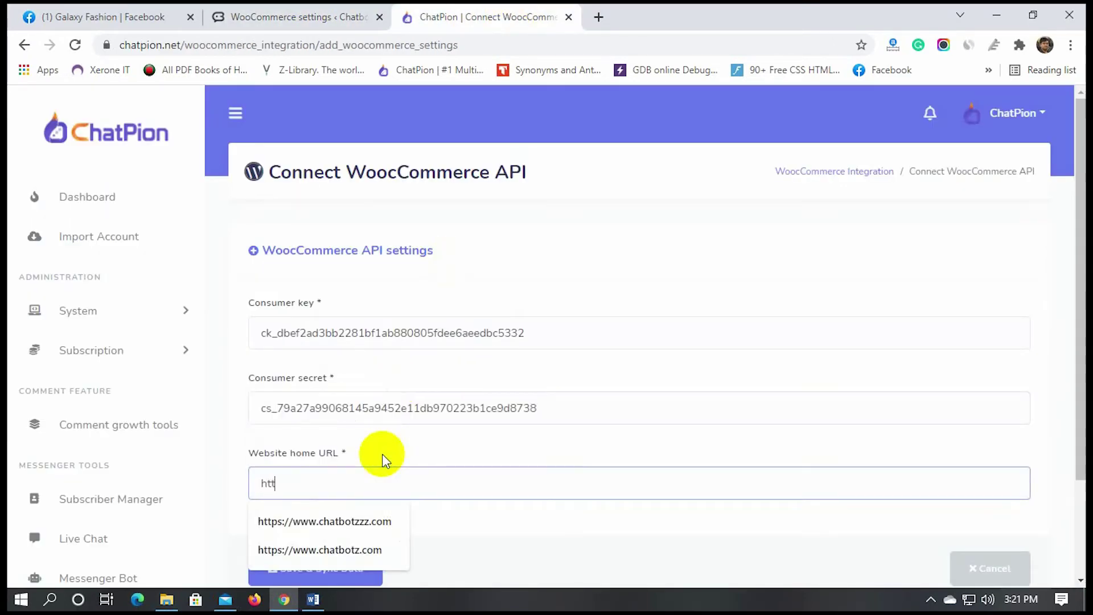
type("ps://www.chatbotzzz.com")
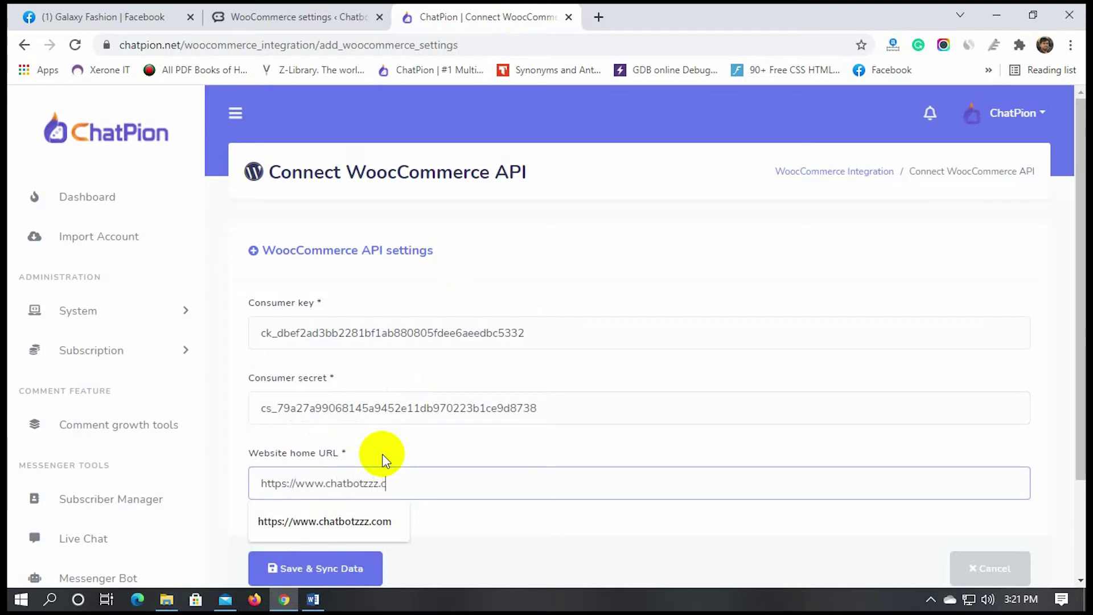
left_click(329, 572)
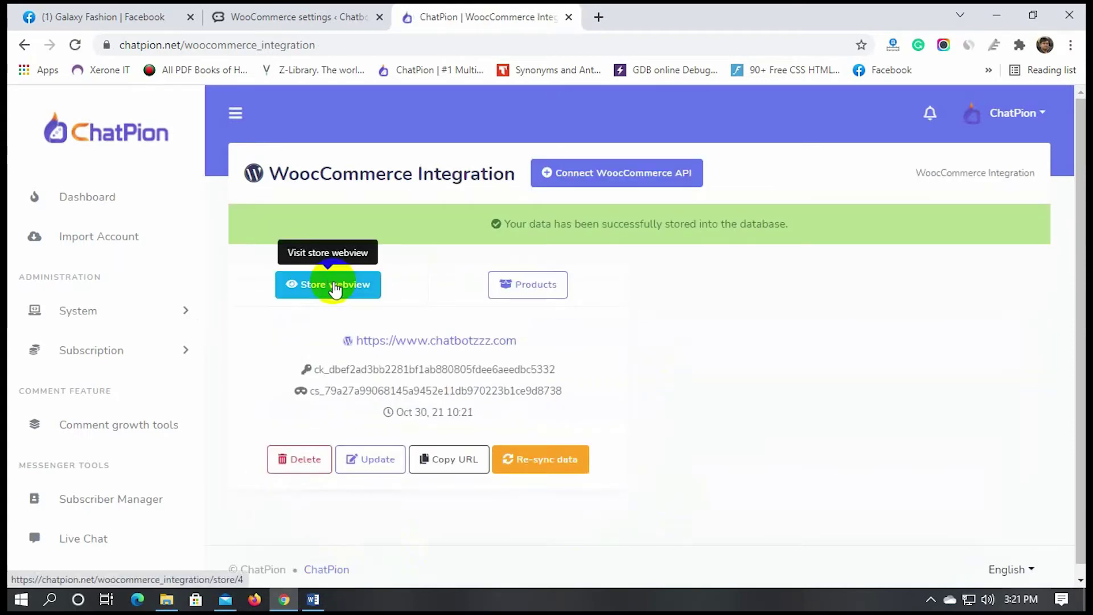
Preview the connected store's webview, then view the list of synced products.
left_click(333, 284)
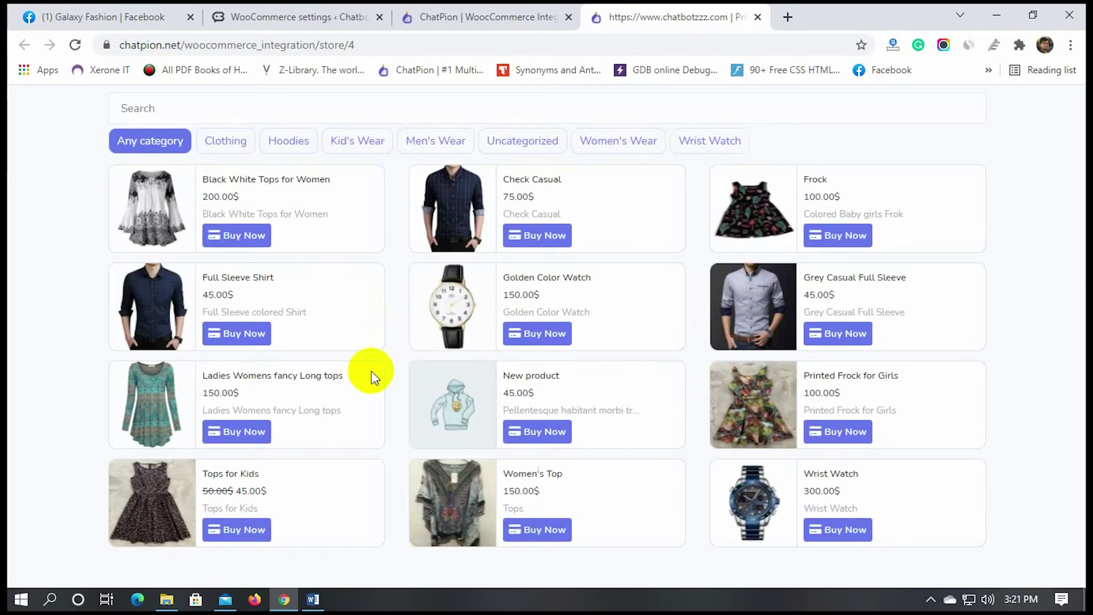
left_click(478, 19)
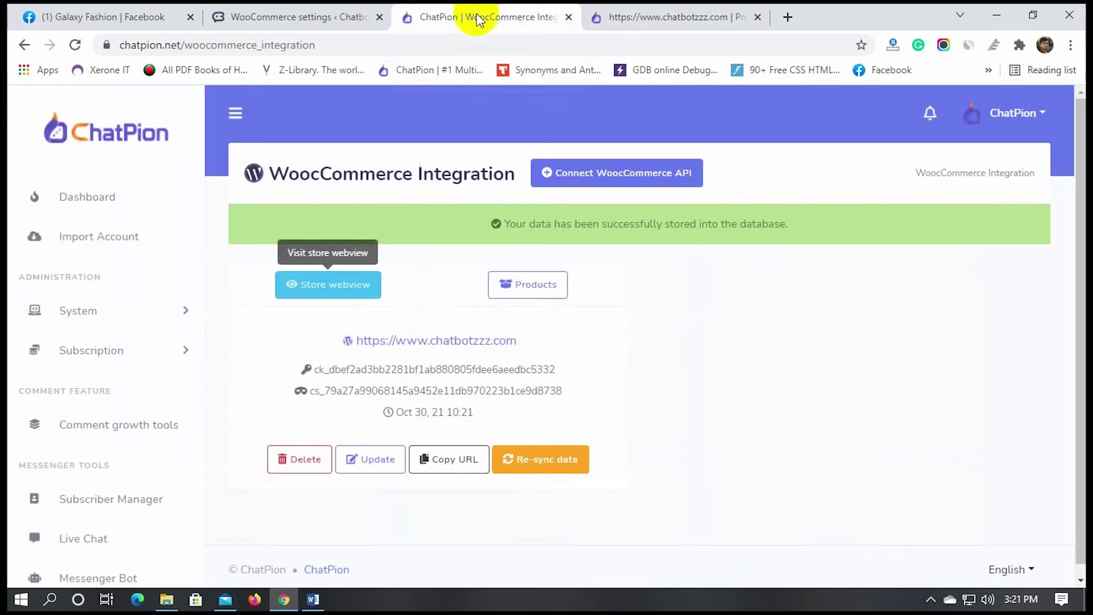
left_click(544, 287)
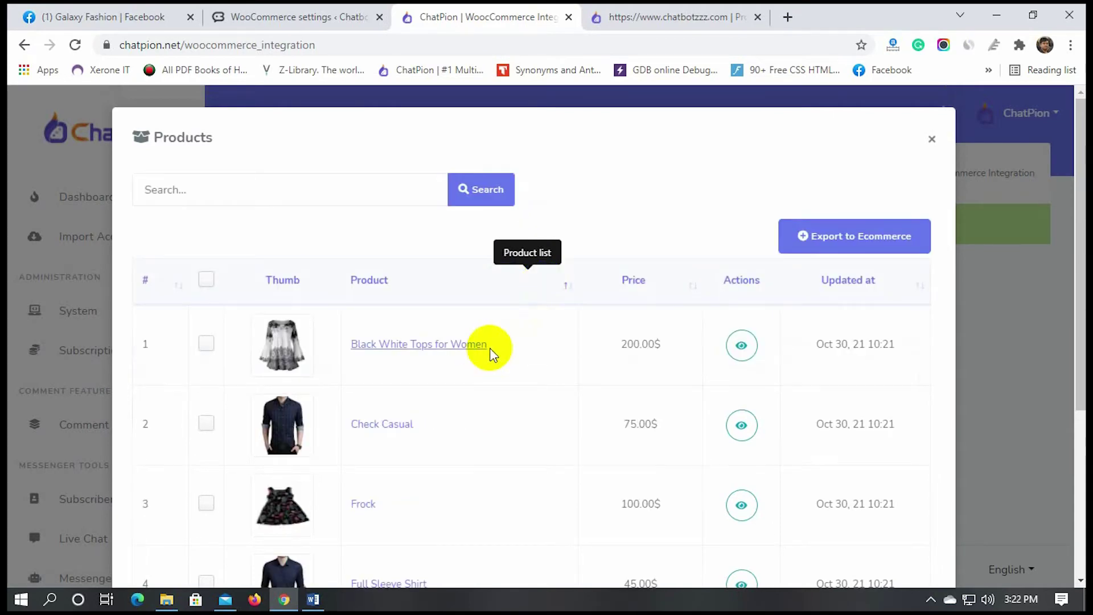
scroll(491, 353, "down", 5)
scroll(490, 353, "down", 6)
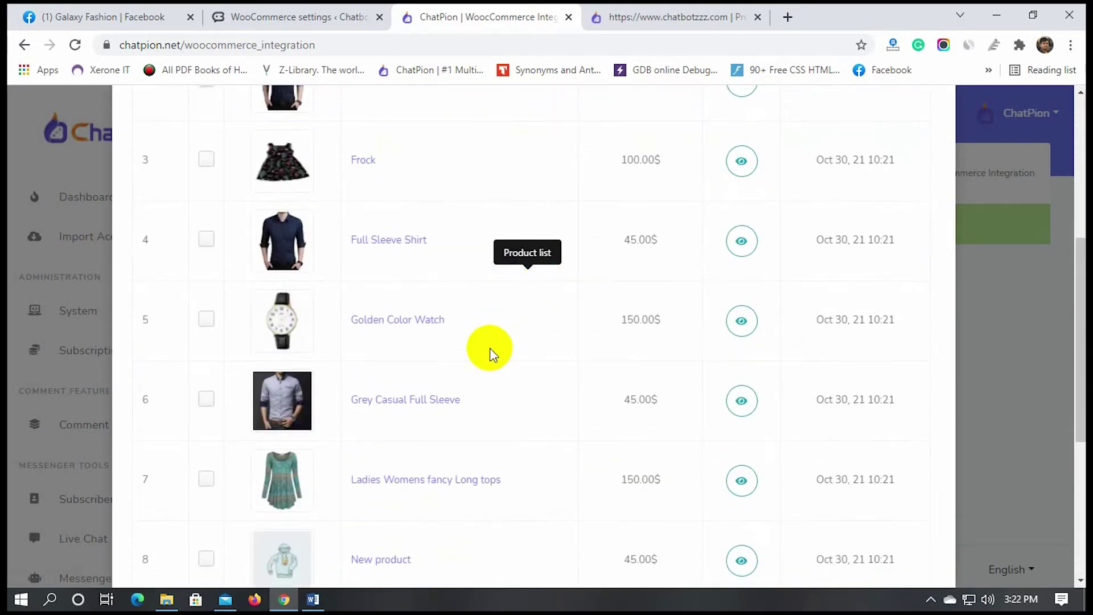
scroll(490, 353, "up", 10)
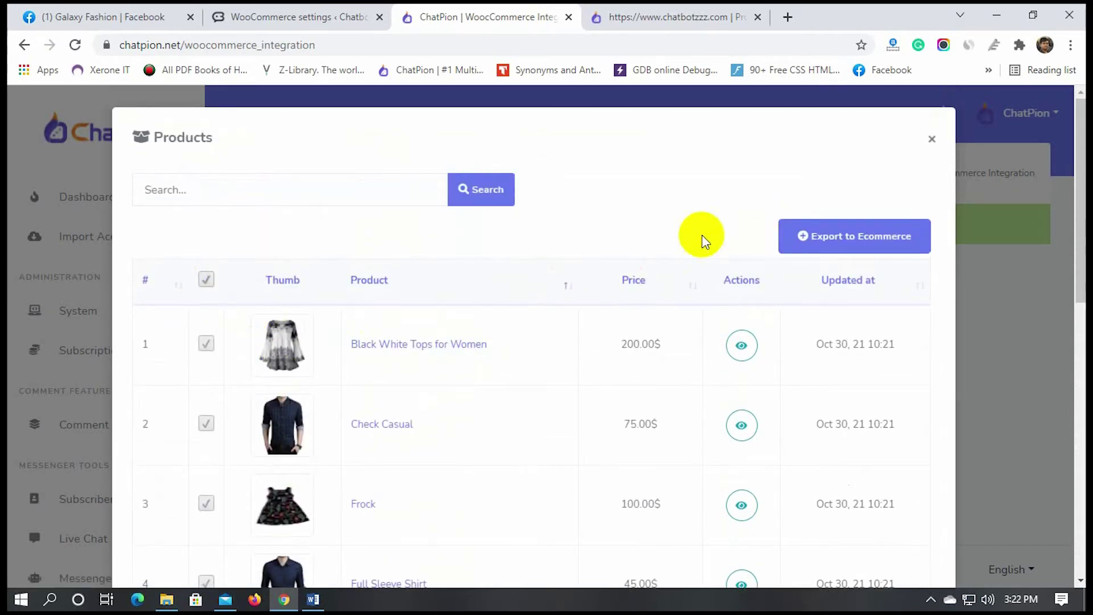
Export the selected products to The Galaxy Fashion store.
left_click(856, 238)
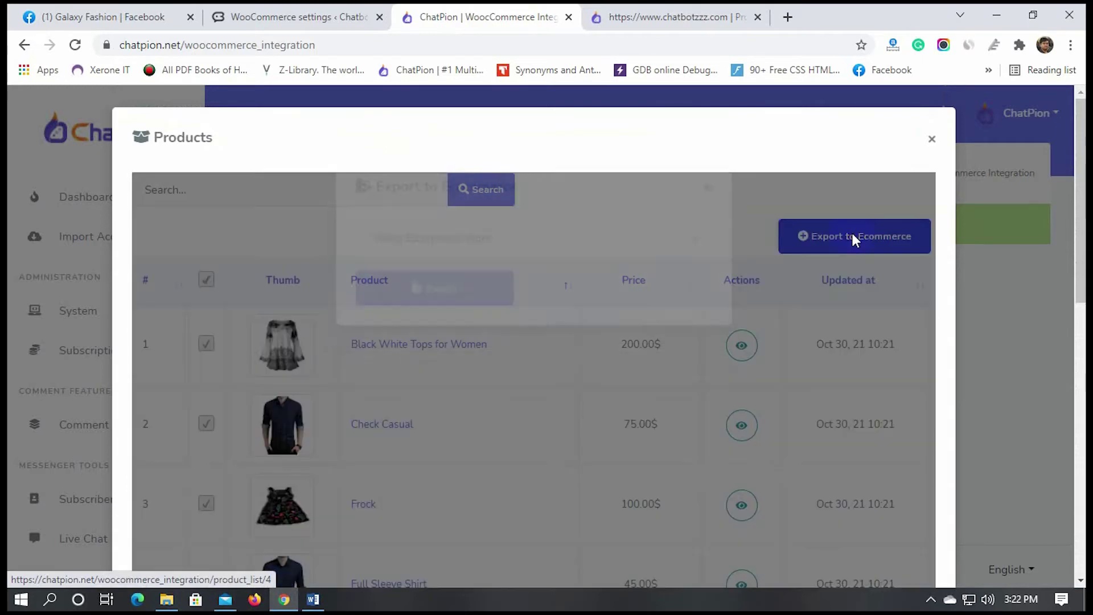
left_click(541, 279)
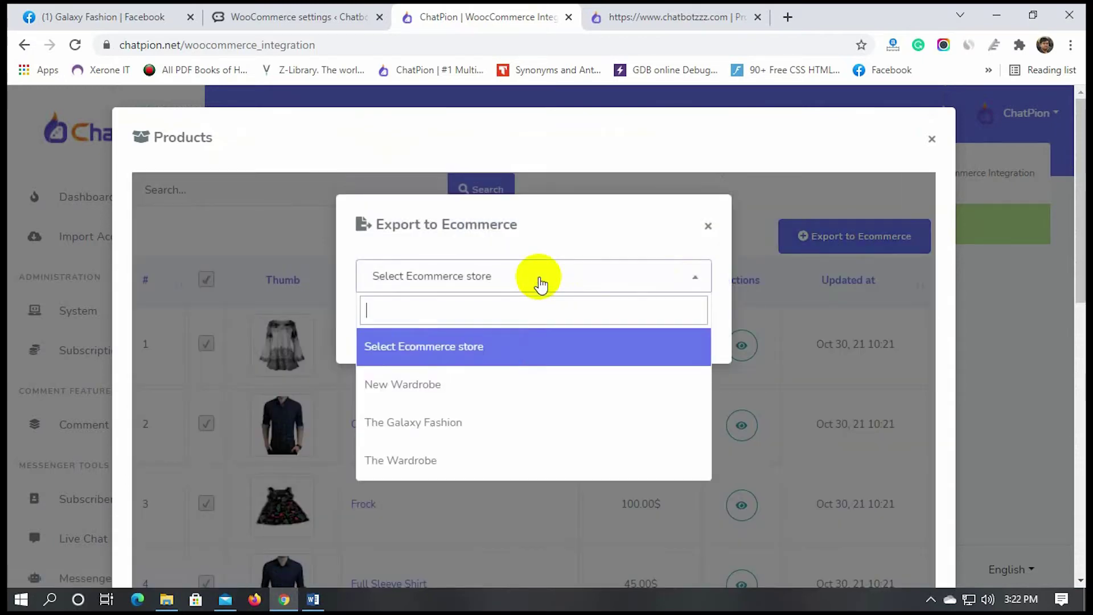
left_click(452, 421)
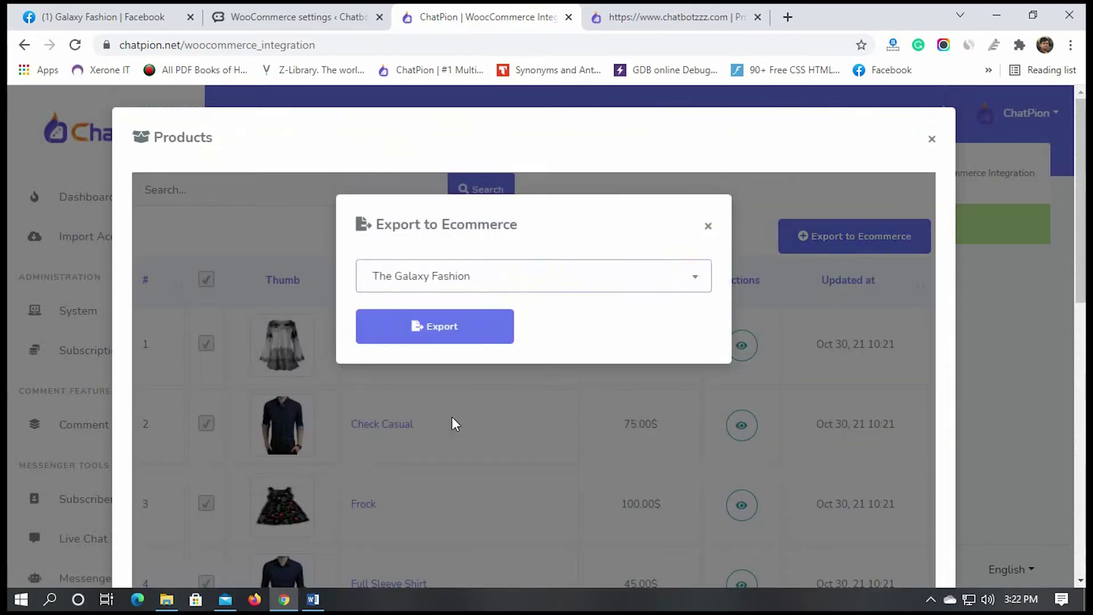
left_click(452, 326)
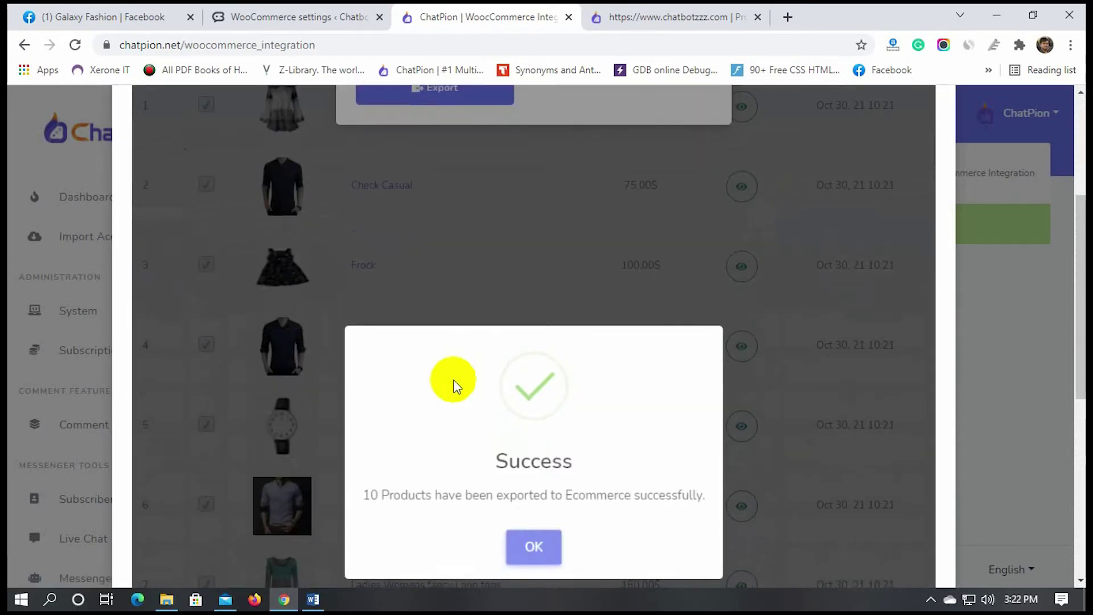
left_click_drag(365, 341, 694, 339)
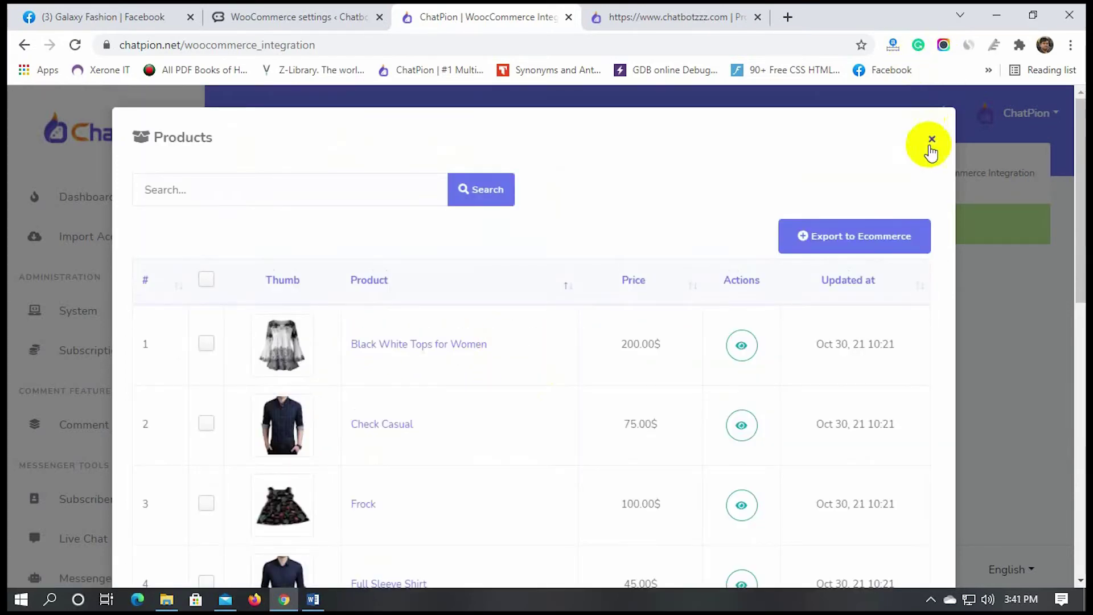
left_click(930, 139)
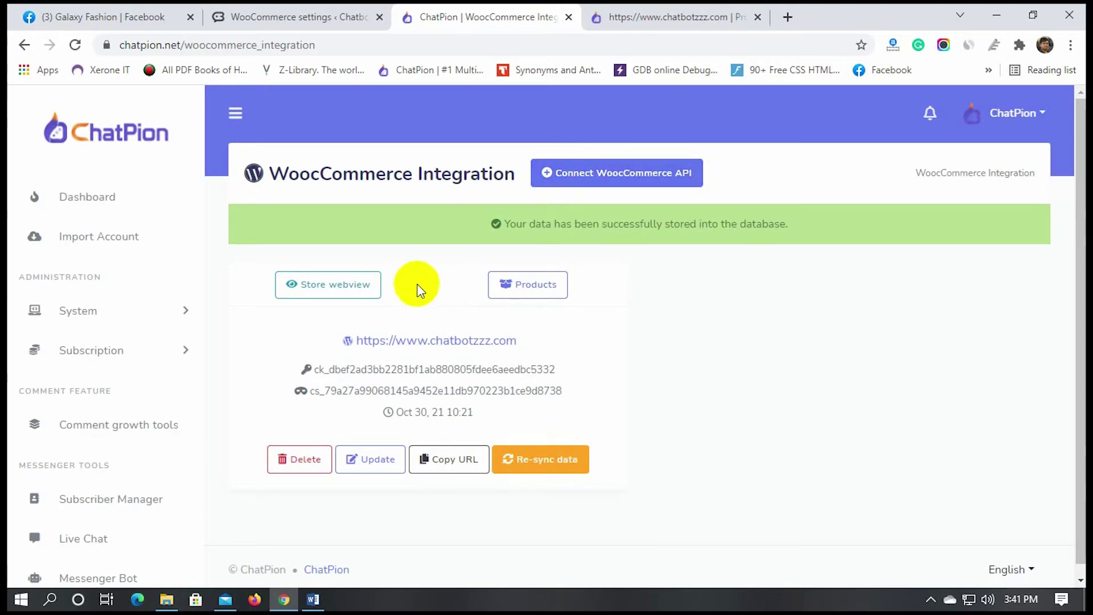
Show The Galaxy Fashion's product list and look over its 10 active items.
scroll(74, 477, "down", 4)
scroll(82, 430, "down", 2)
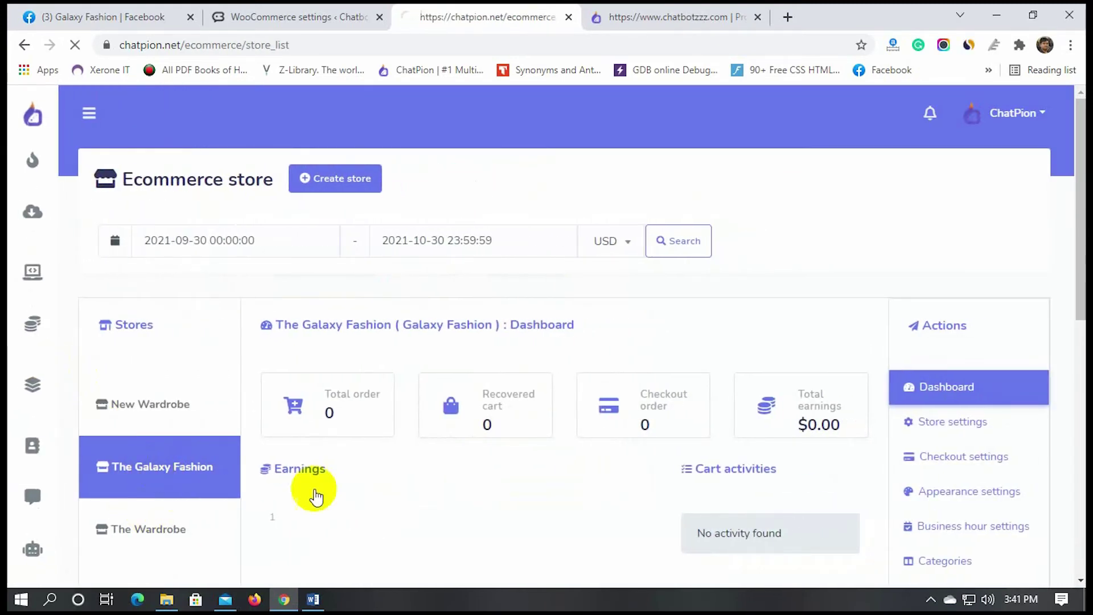
scroll(371, 503, "down", 3)
scroll(371, 503, "down", 2)
left_click(941, 395)
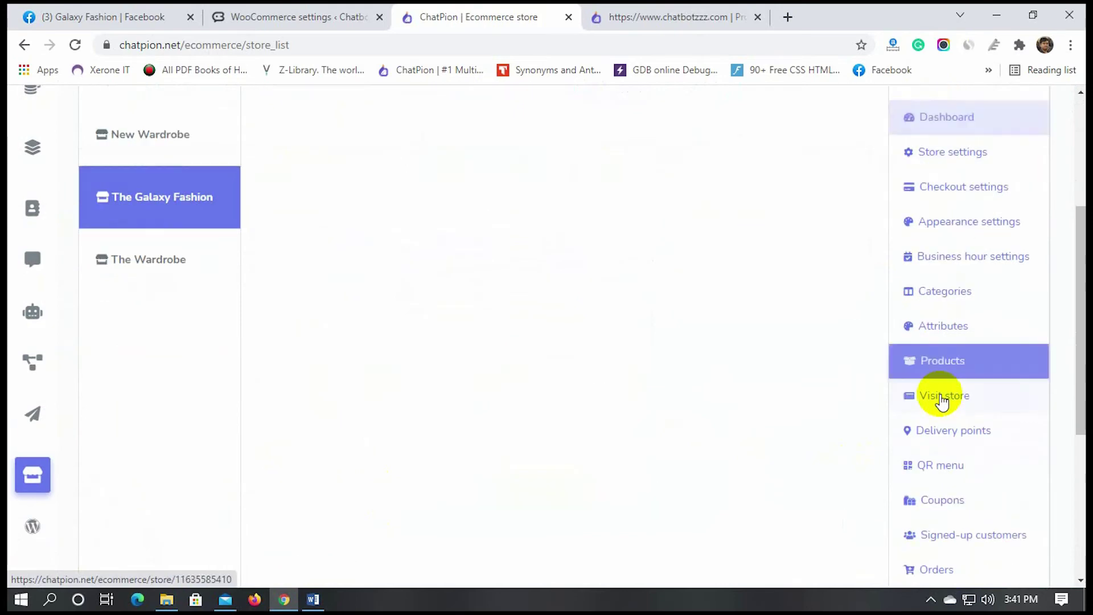
scroll(438, 395, "down", 5)
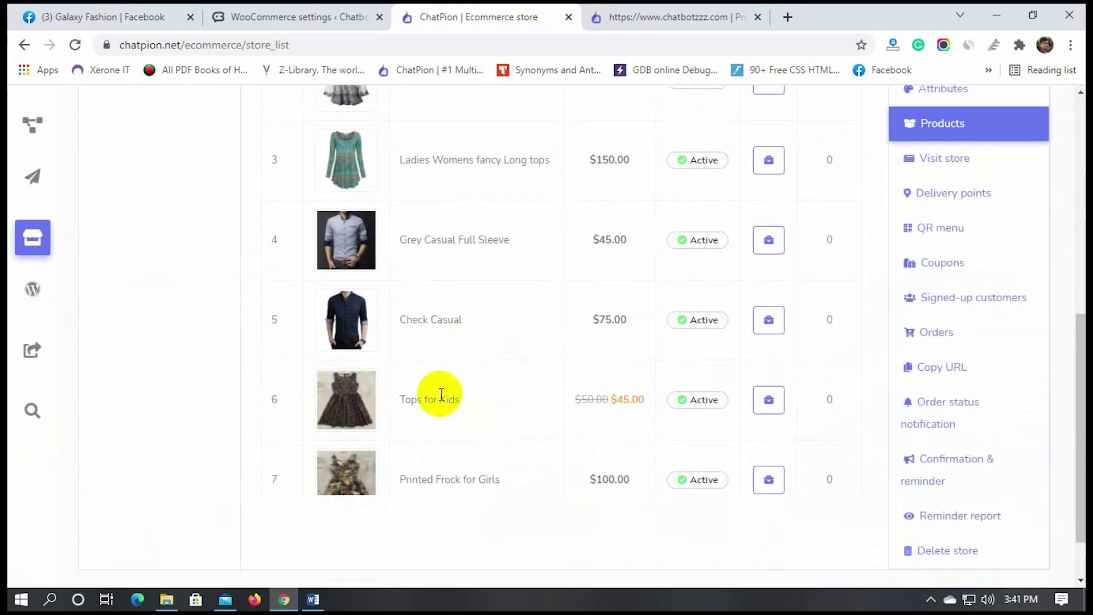
scroll(496, 410, "down", 4)
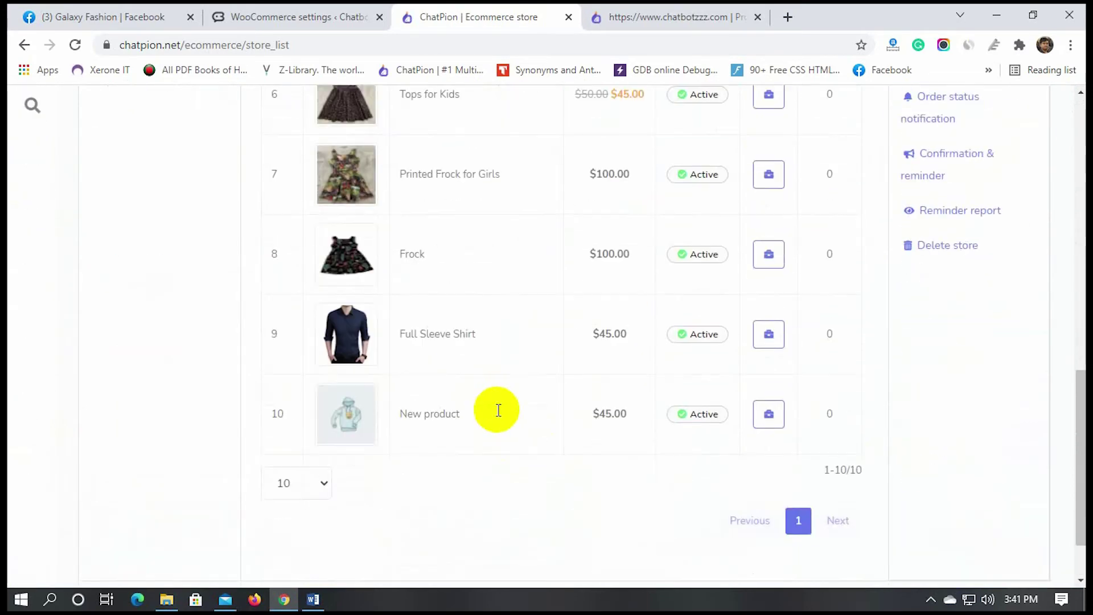
scroll(469, 441, "up", 8)
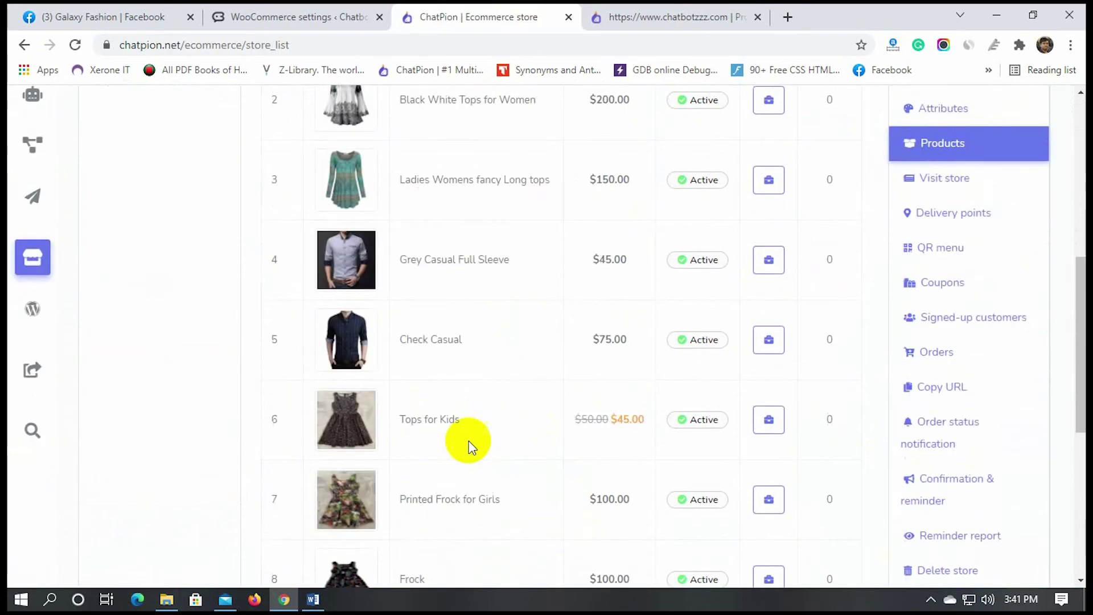
scroll(469, 441, "up", 3)
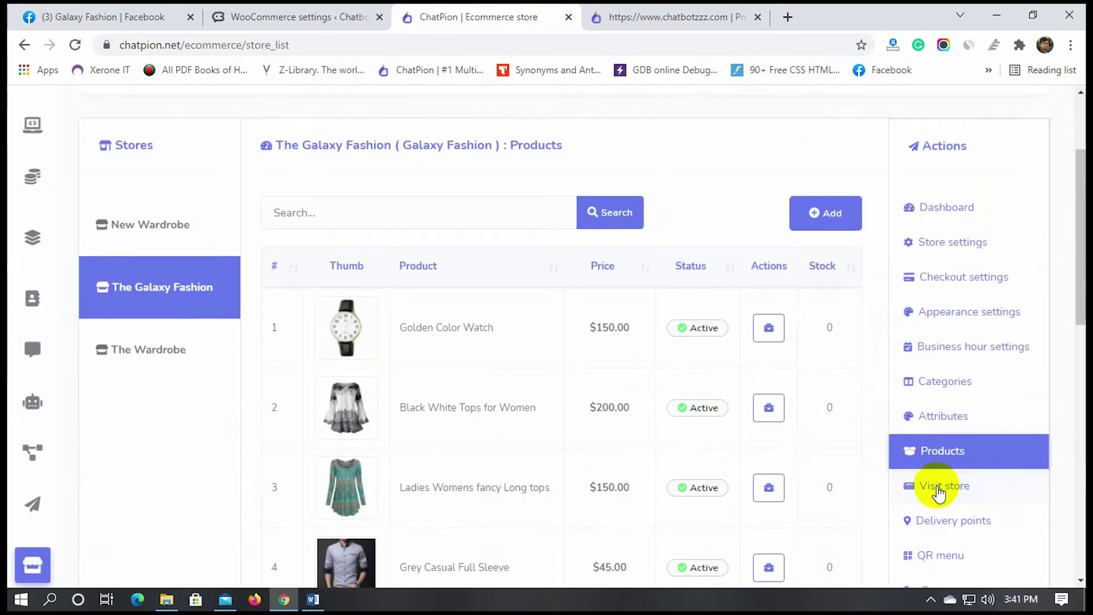
Preview The Galaxy Fashion storefront, then close it and the chatbotzzz shop tab.
left_click(936, 486)
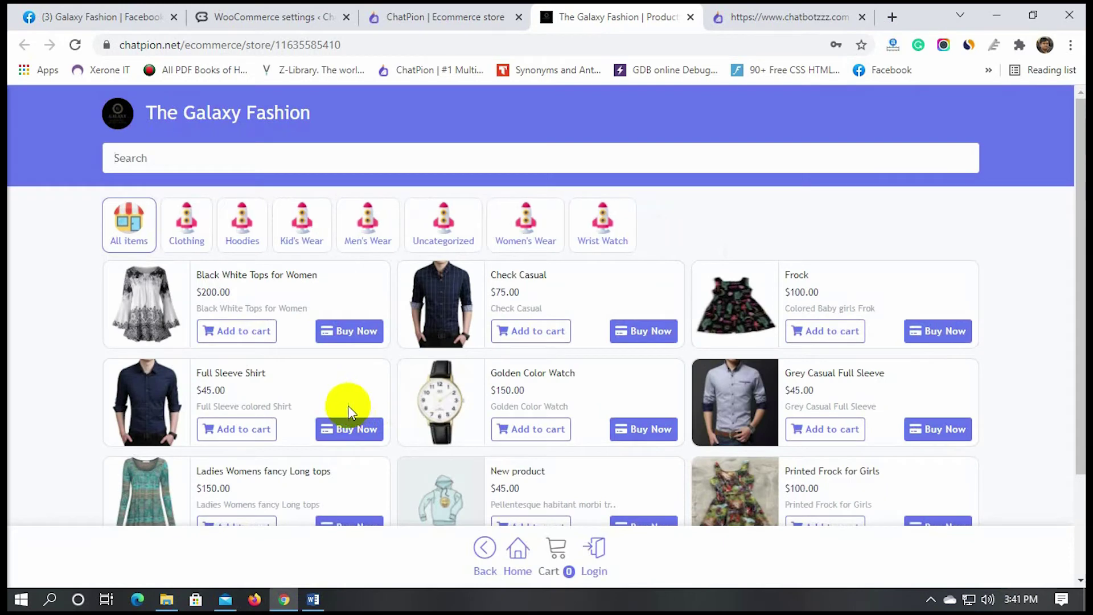
scroll(73, 393, "down", 3)
scroll(73, 392, "up", 3)
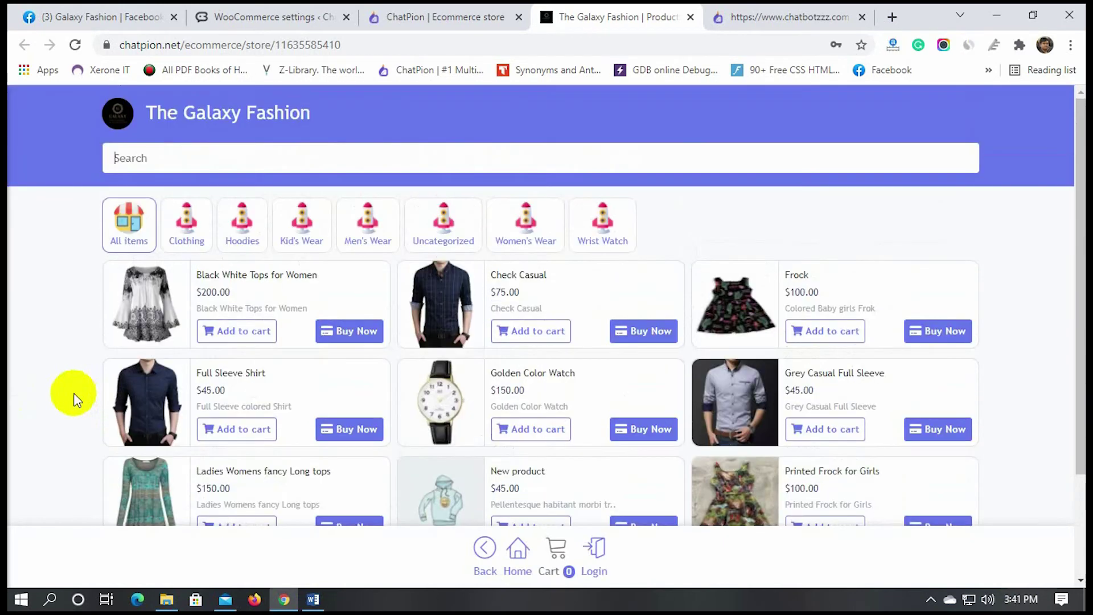
scroll(73, 392, "down", 3)
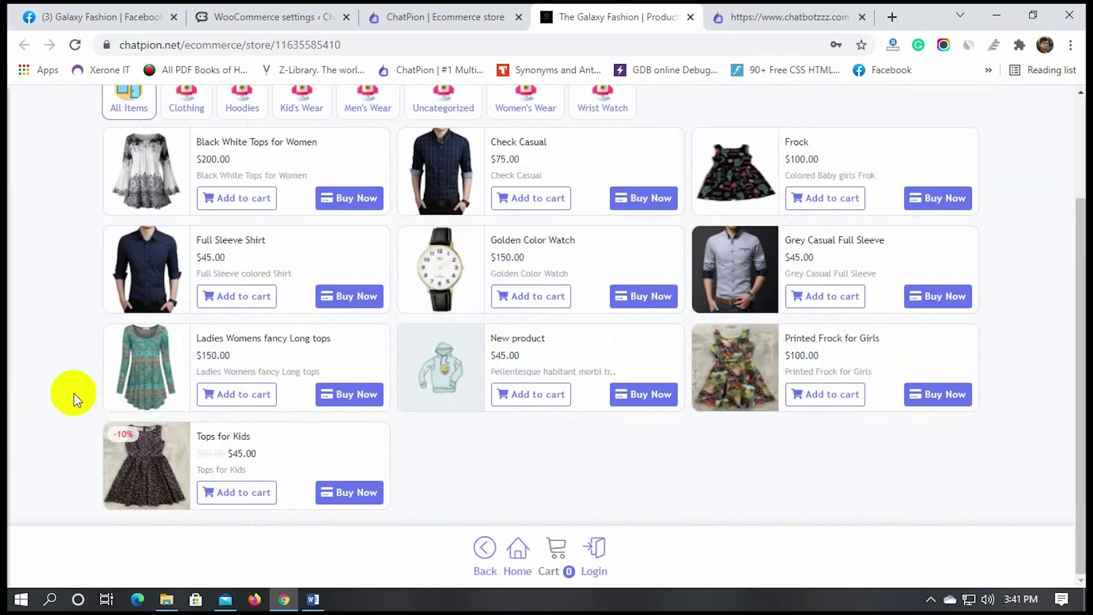
left_click(690, 17)
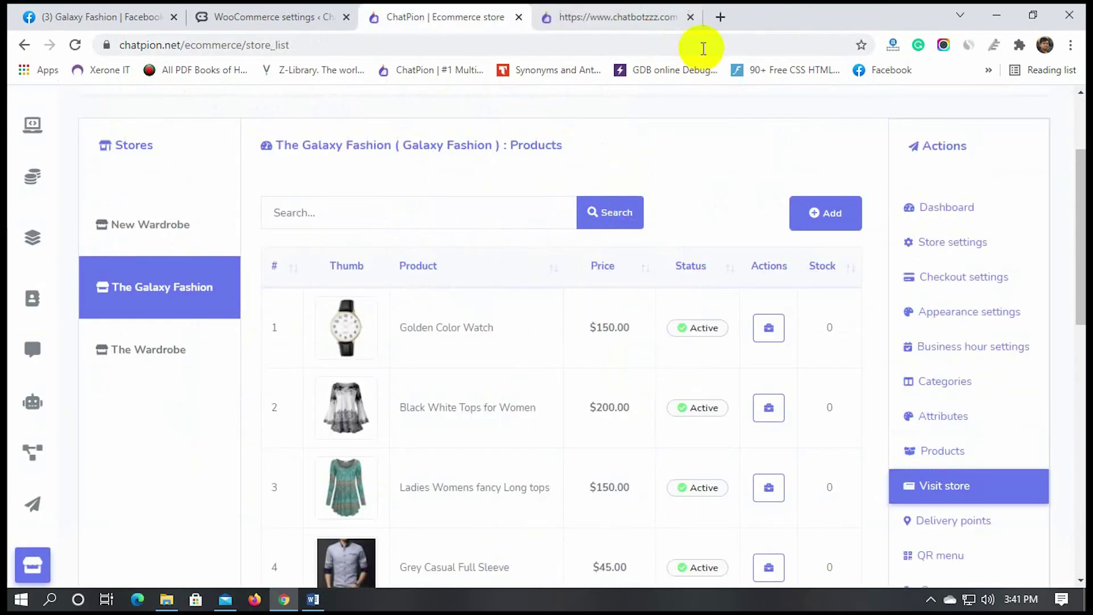
left_click(638, 14)
left_click(689, 18)
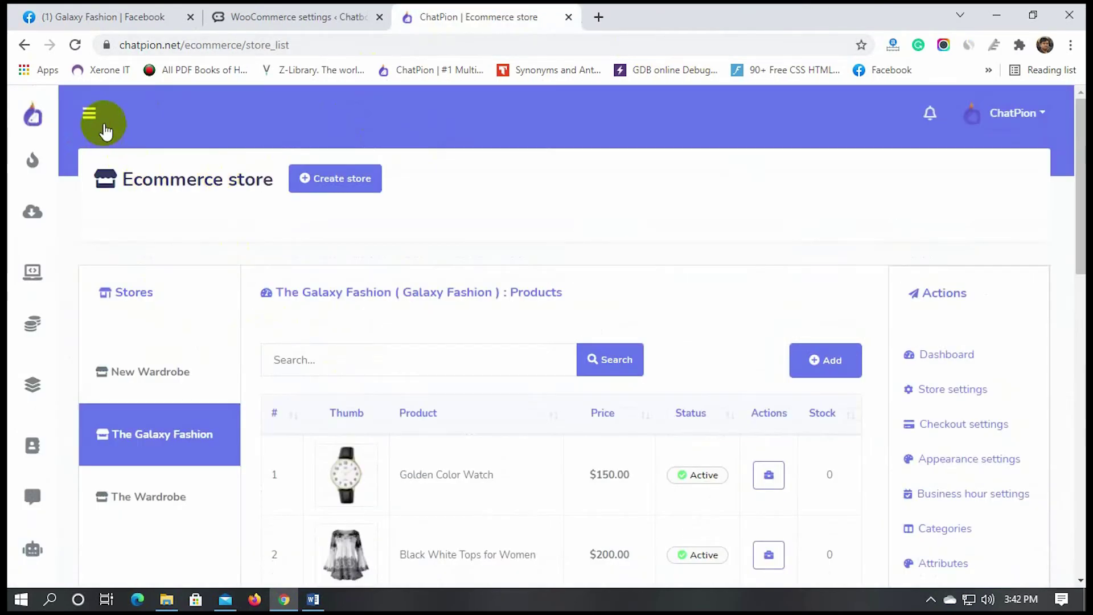
Create a new Visual Flow Builder flow and select the Galaxy Fashion page for it.
left_click(91, 116)
scroll(59, 380, "down", 6)
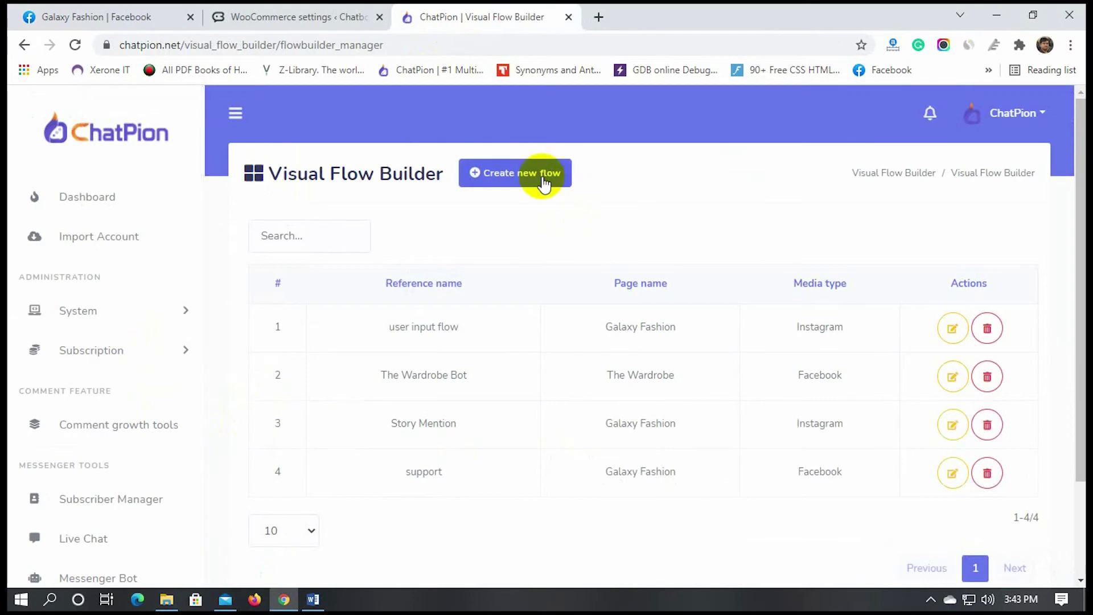
left_click(519, 181)
left_click(517, 171)
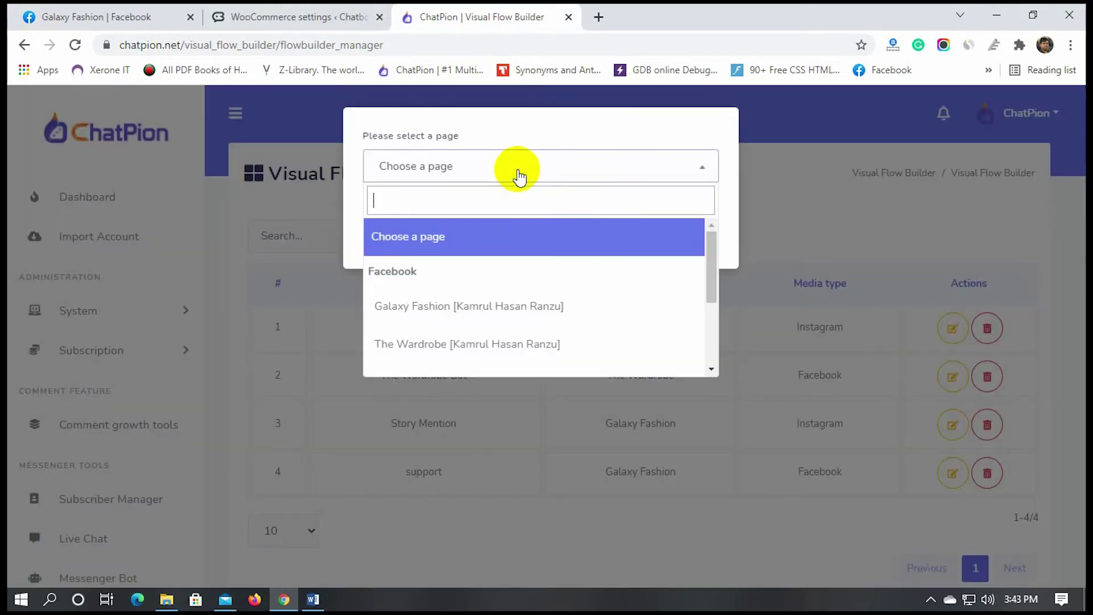
left_click(438, 316)
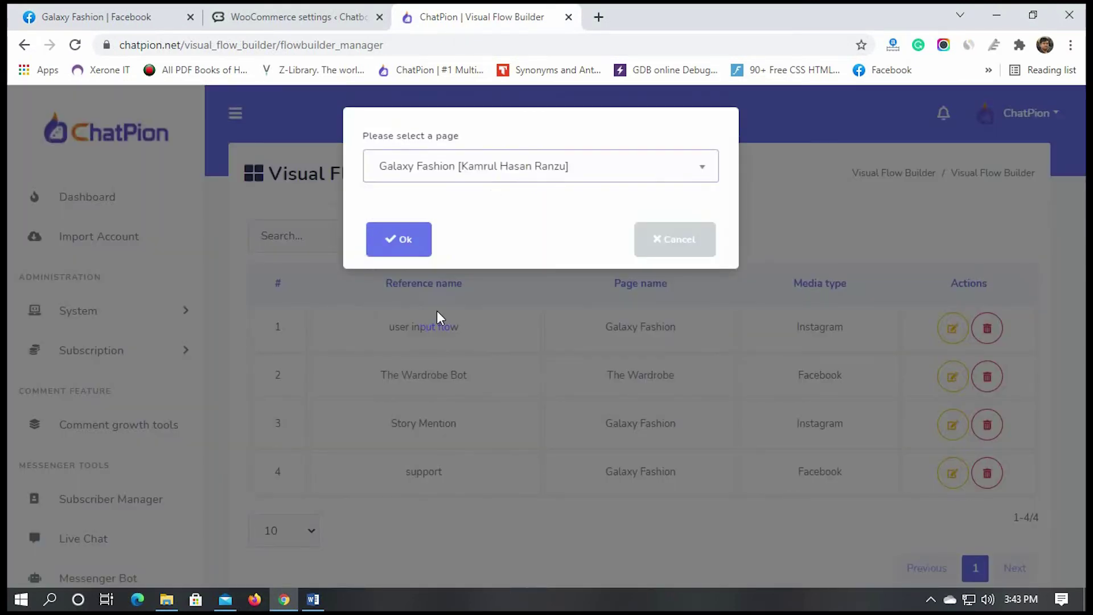
Open the flow builder and title the Start Bot Flow node 'The Galaxy Fashion Store'.
left_click(411, 246)
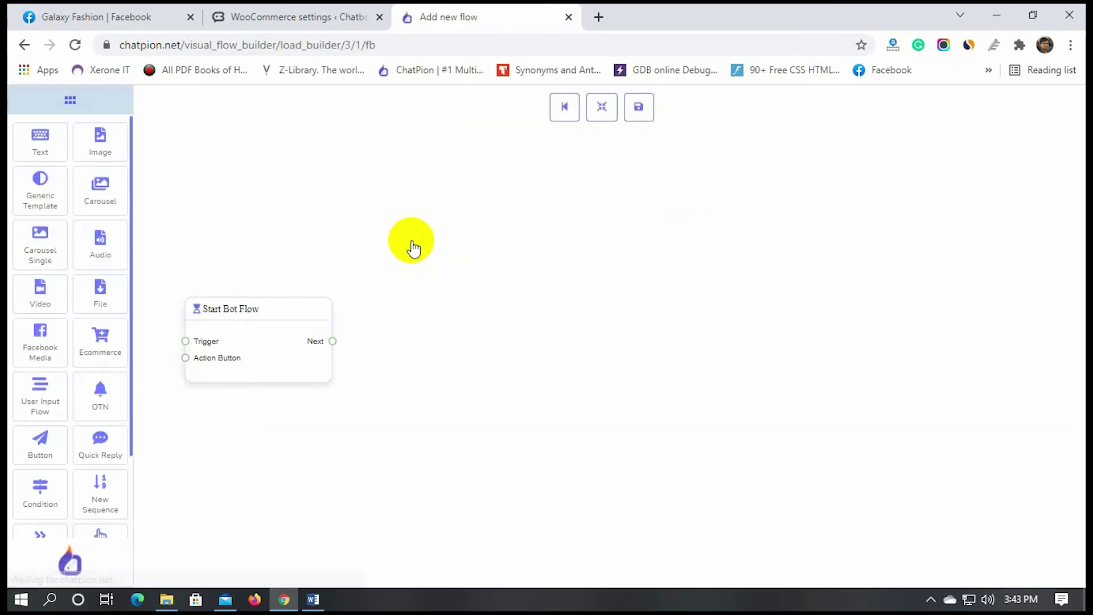
left_click_drag(268, 309, 407, 309)
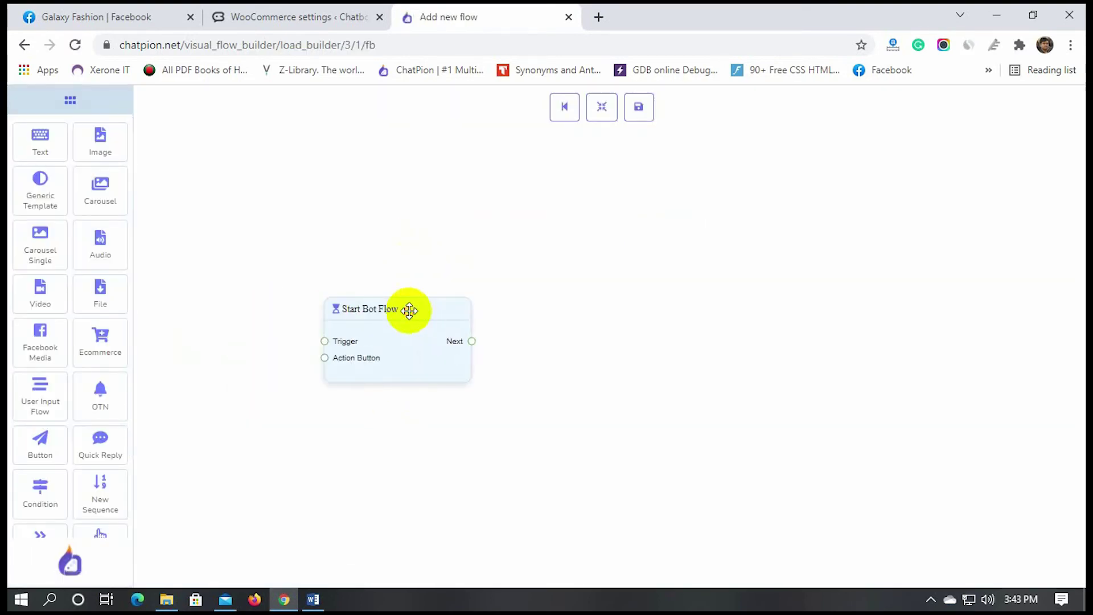
double_click(394, 342)
left_click(942, 169)
type("The Galaxy Fashion Store")
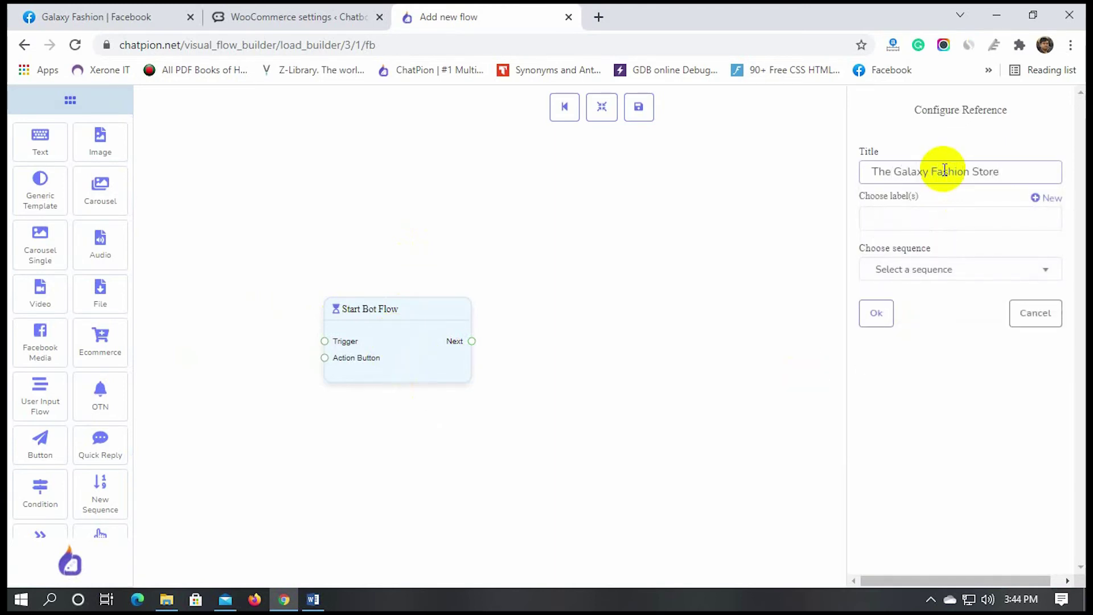
left_click(876, 312)
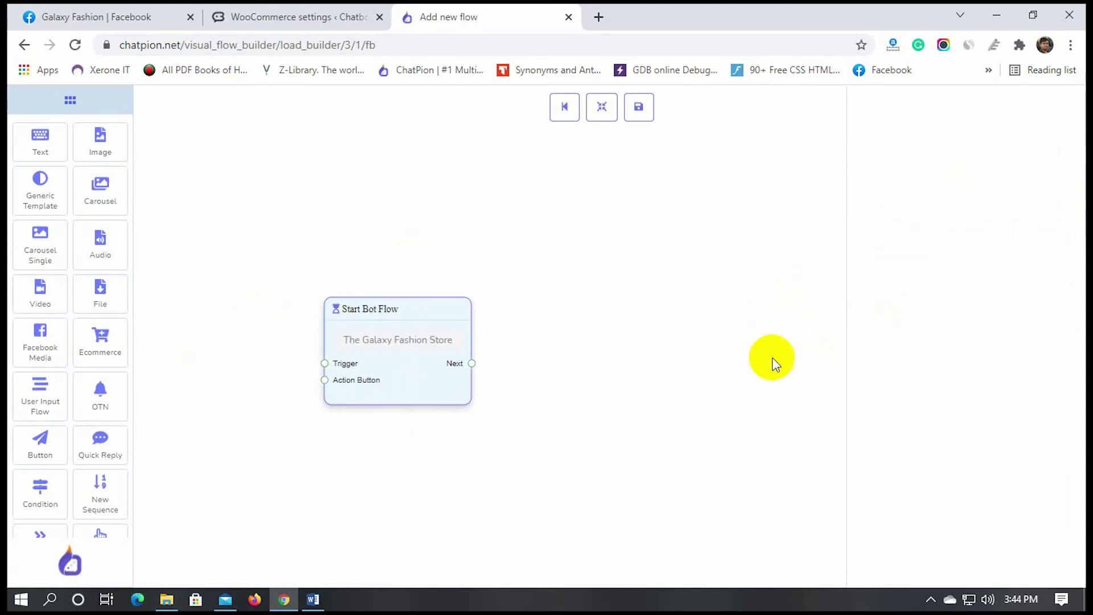
scroll(42, 489, "down", 3)
Add Trigger and Action Button nodes and wire both to the Start Bot Flow node.
left_click_drag(43, 504, 171, 239)
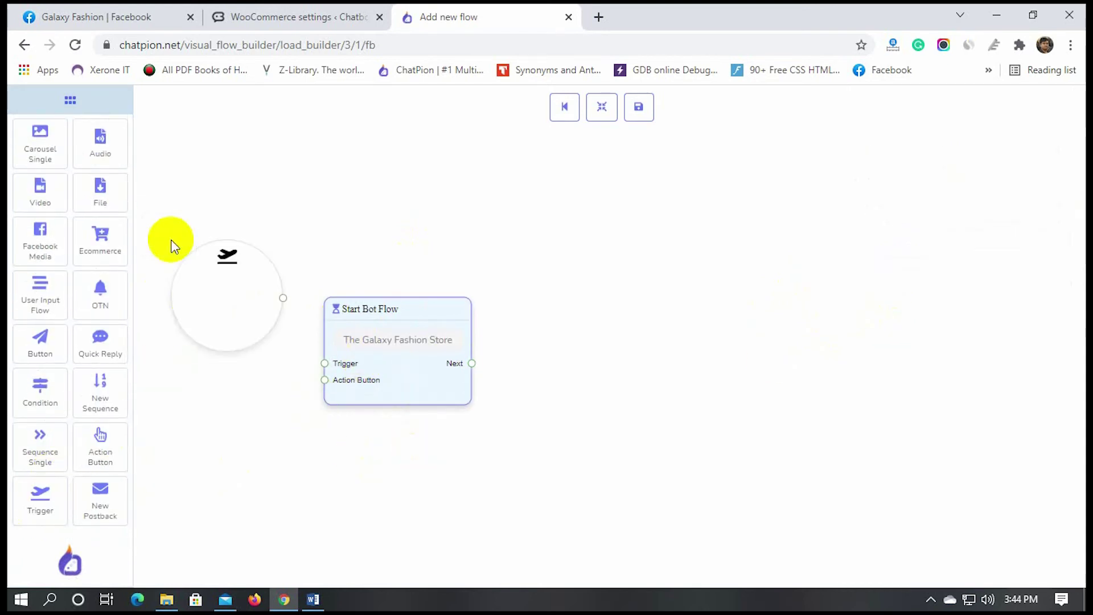
left_click_drag(100, 447, 180, 427)
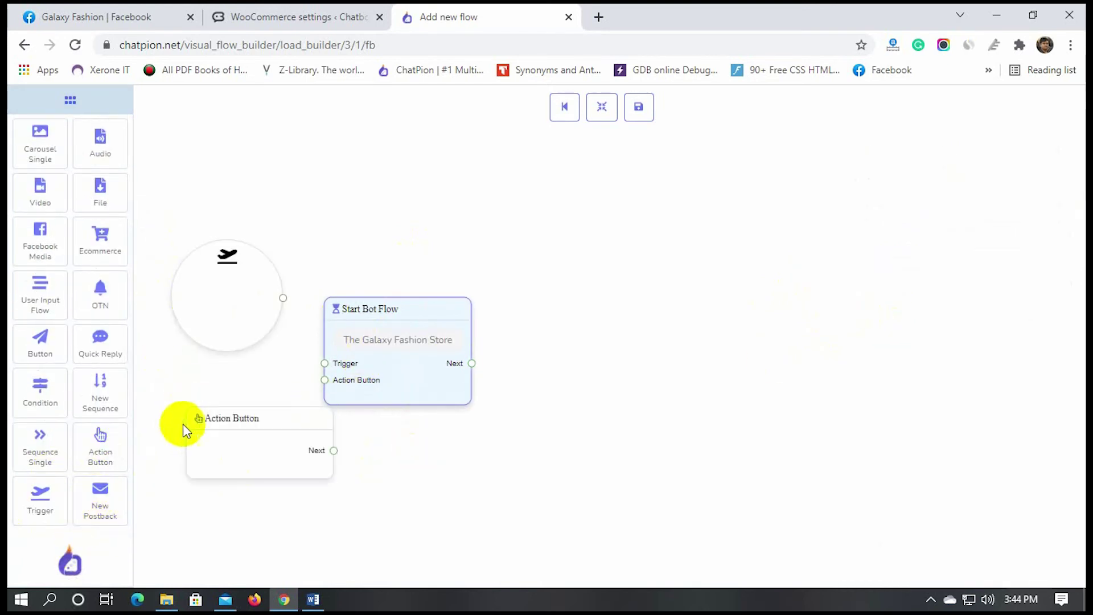
left_click_drag(429, 305, 485, 311)
left_click_drag(333, 451, 378, 392)
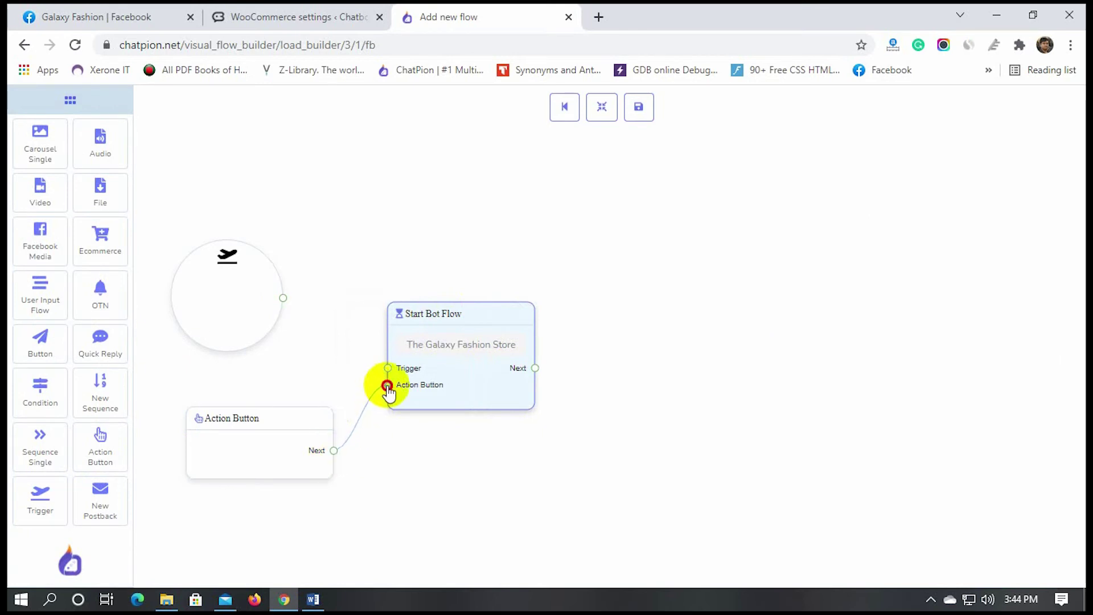
left_click_drag(283, 297, 367, 377)
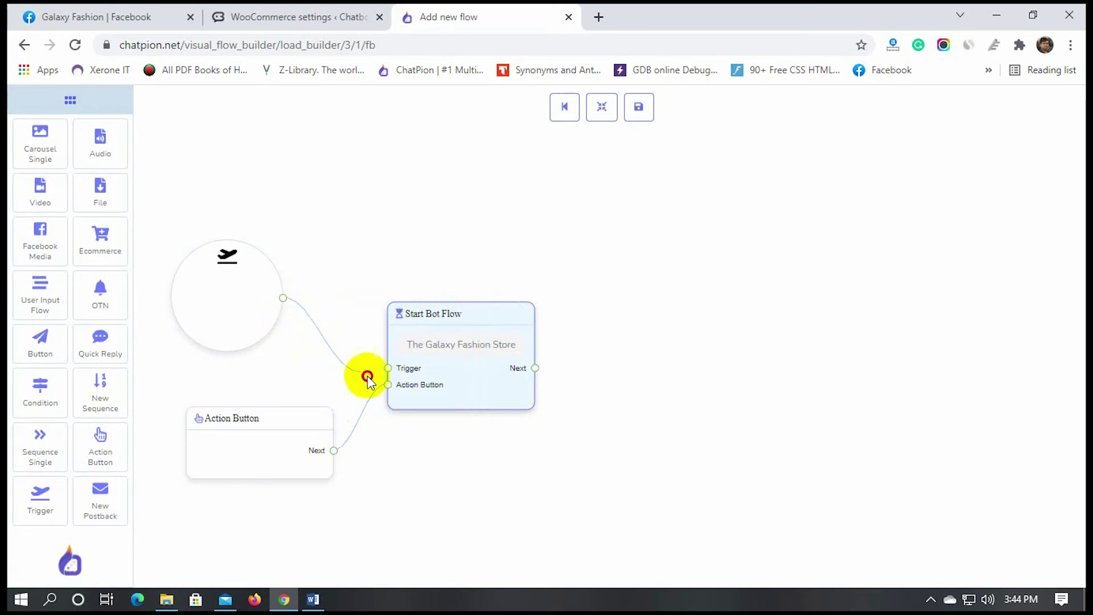
left_click_drag(254, 319, 259, 310)
Set the trigger keyword to 'store' and the Action Button action to Get-Started Template.
double_click(259, 310)
type("soore")
left_click(876, 253)
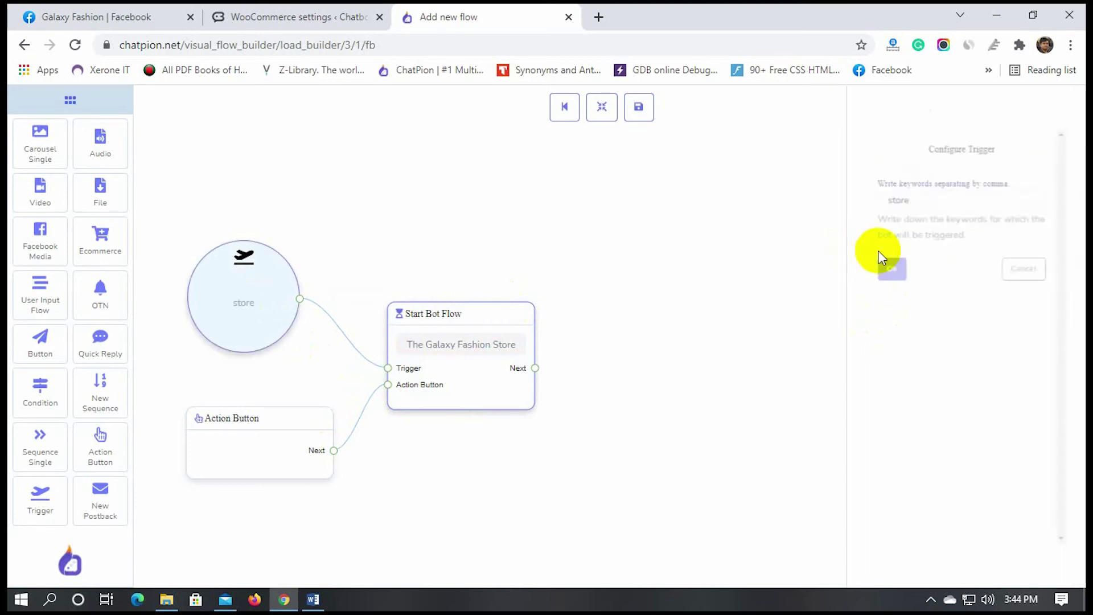
double_click(288, 445)
left_click(936, 163)
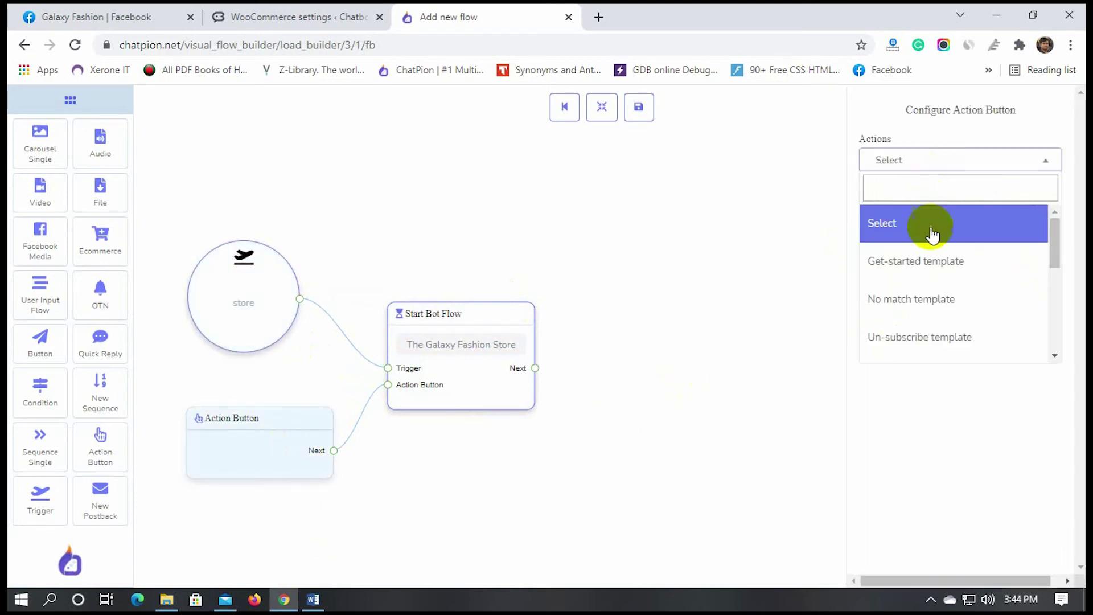
left_click(926, 267)
left_click(882, 205)
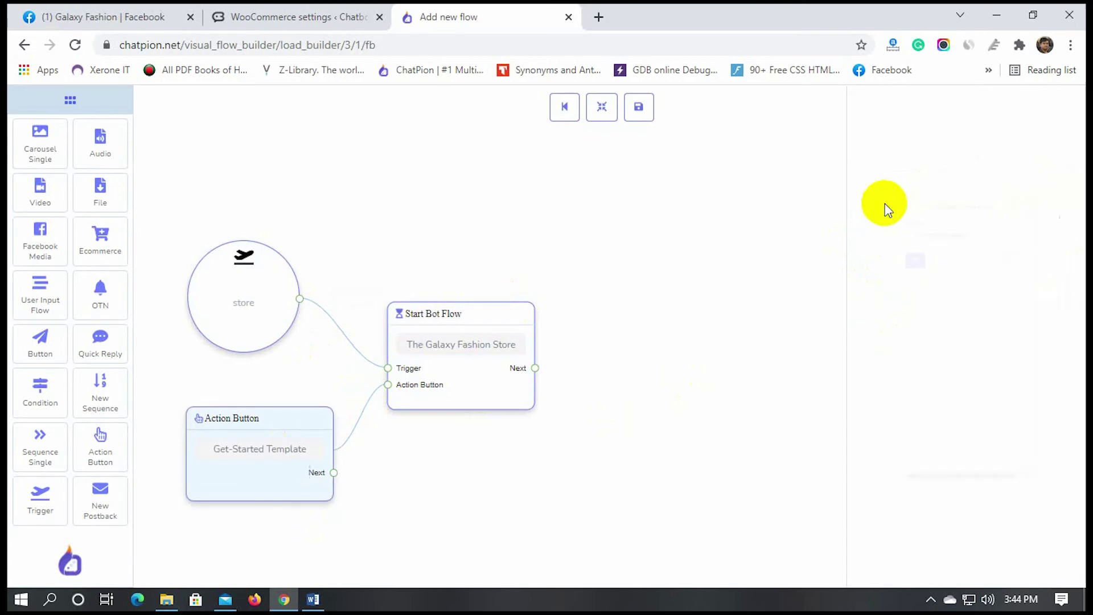
scroll(102, 387, "up", 2)
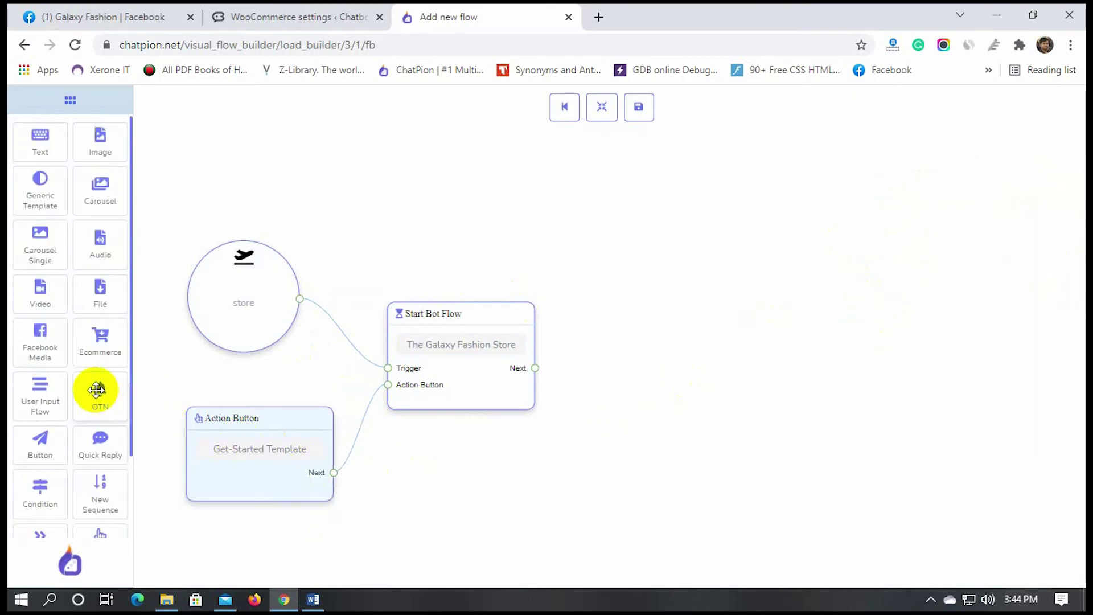
Link a Text node from Start Bot Flow that greets by first name, invites a store visit, with typing display.
left_click_drag(42, 139, 600, 299)
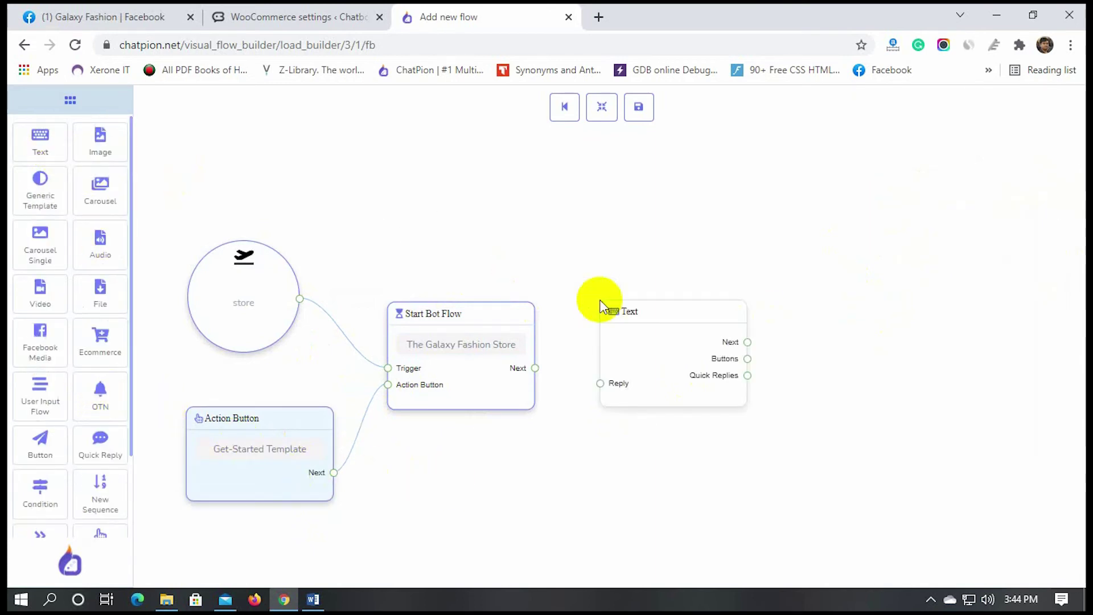
left_click_drag(535, 369, 601, 387)
double_click(658, 356)
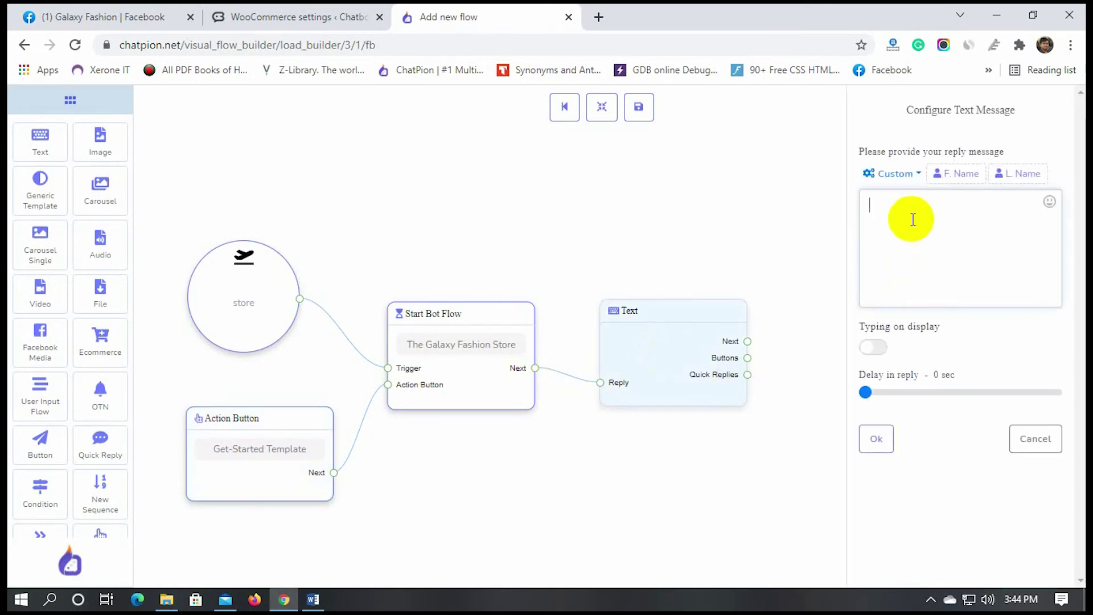
left_click(956, 174)
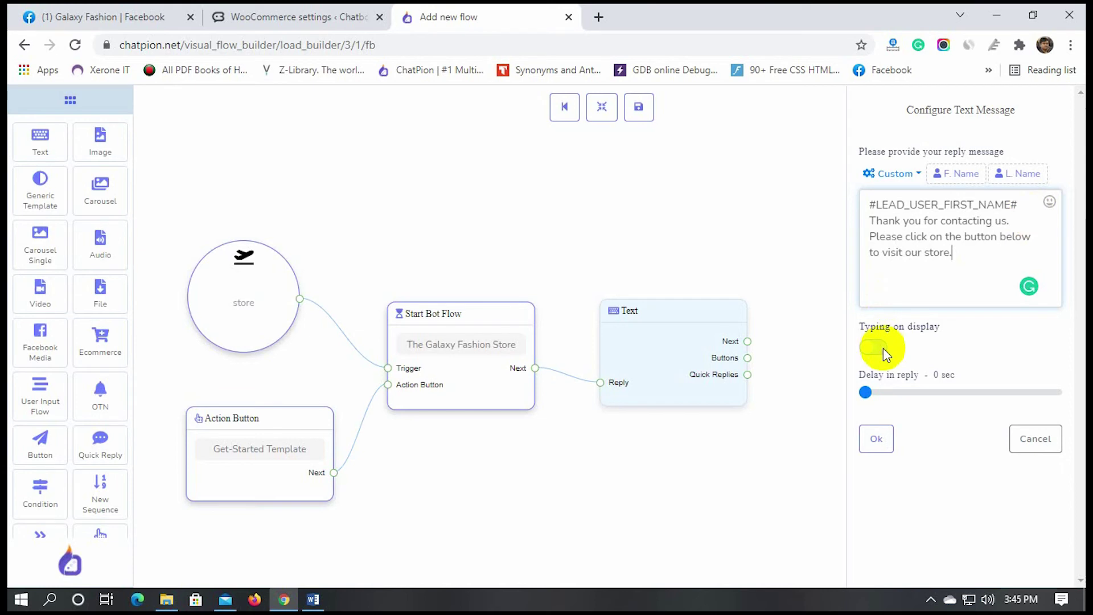
left_click(875, 438)
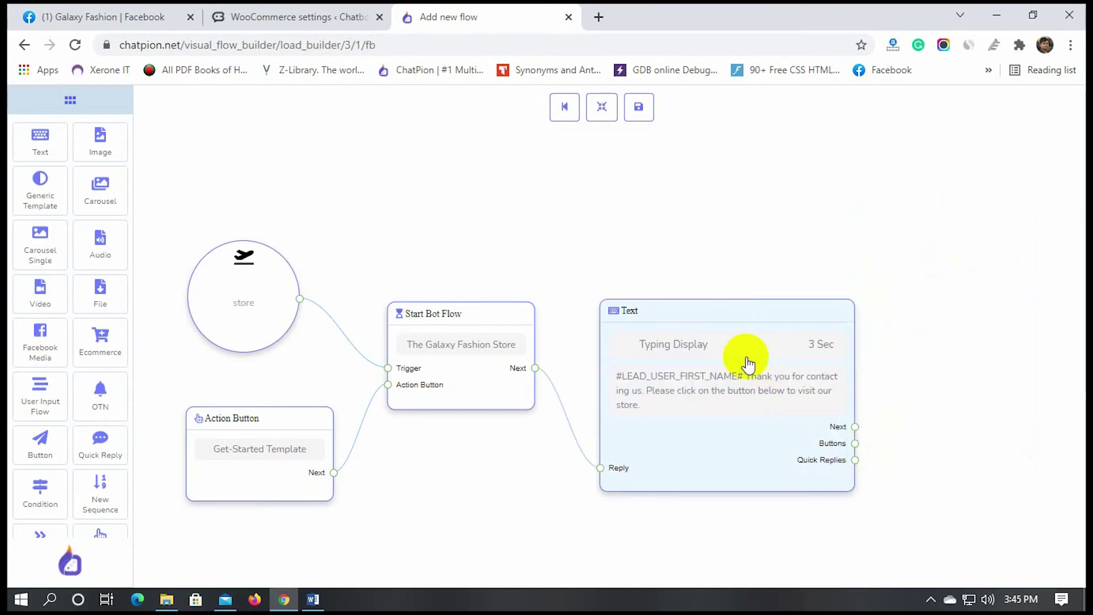
left_click_drag(729, 317, 725, 261)
scroll(53, 475, "down", 2)
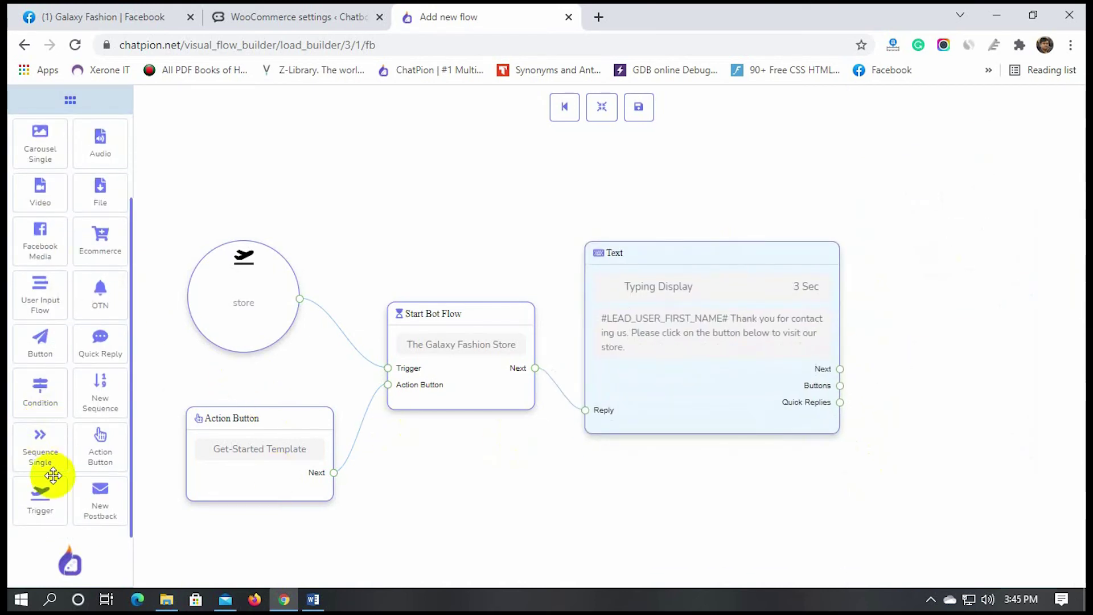
Add a 'Visit Store' button from the Text node's Buttons output, type Webview [FULL].
left_click_drag(39, 342, 912, 348)
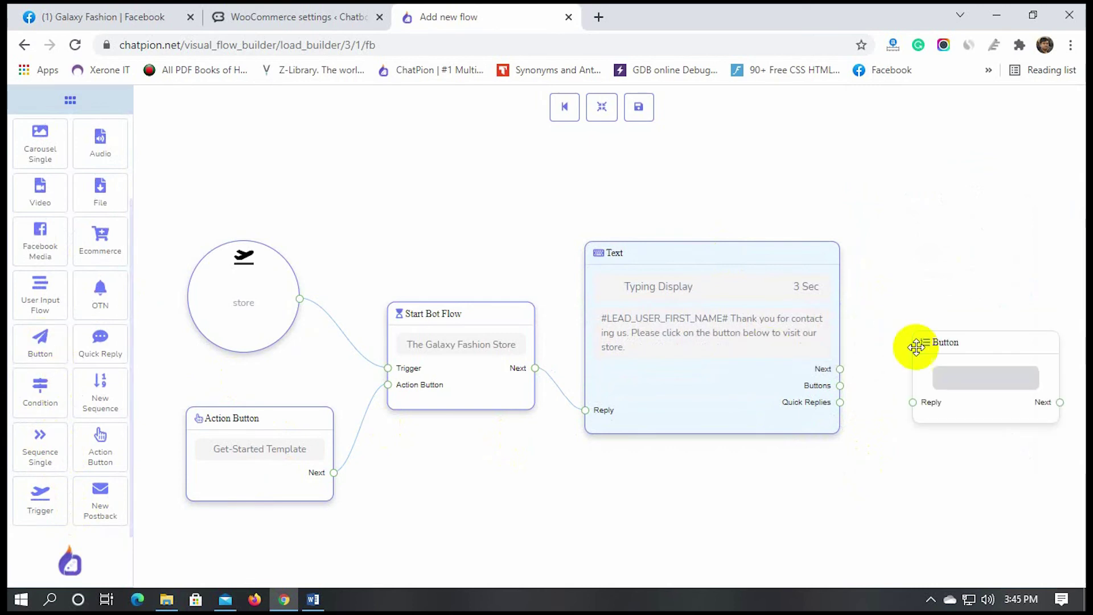
left_click_drag(840, 385, 912, 402)
double_click(975, 390)
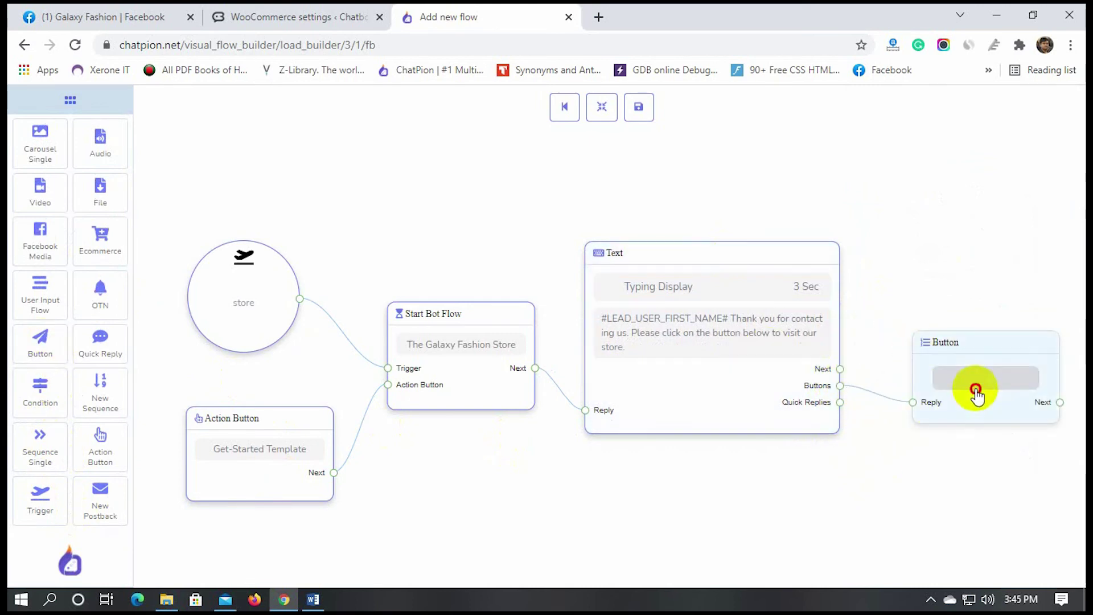
left_click(917, 175)
type("Visit Store")
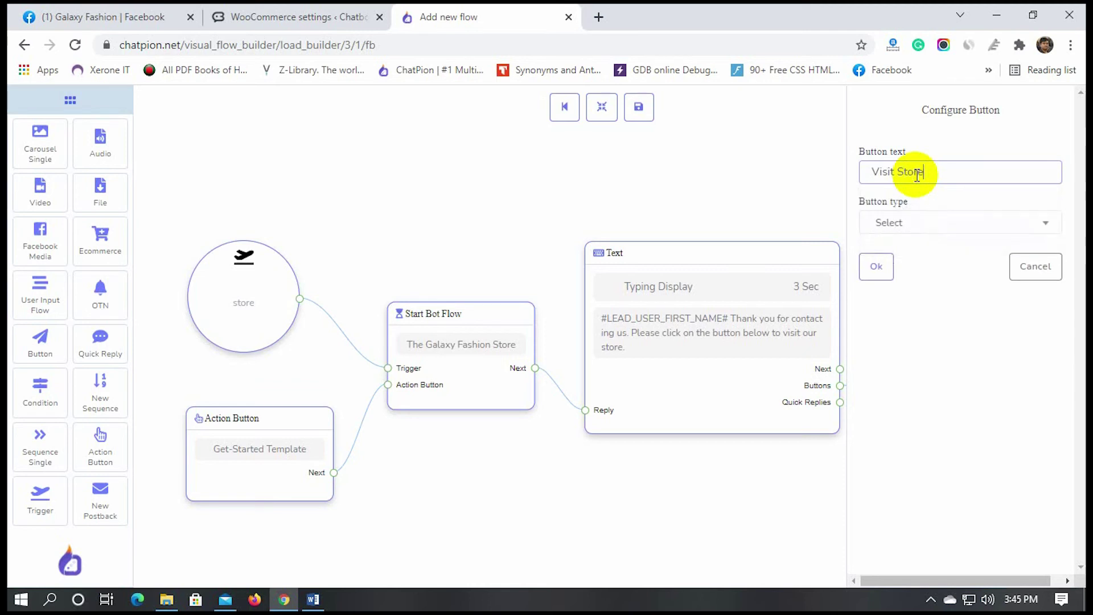
left_click(890, 222)
scroll(905, 364, "down", 2)
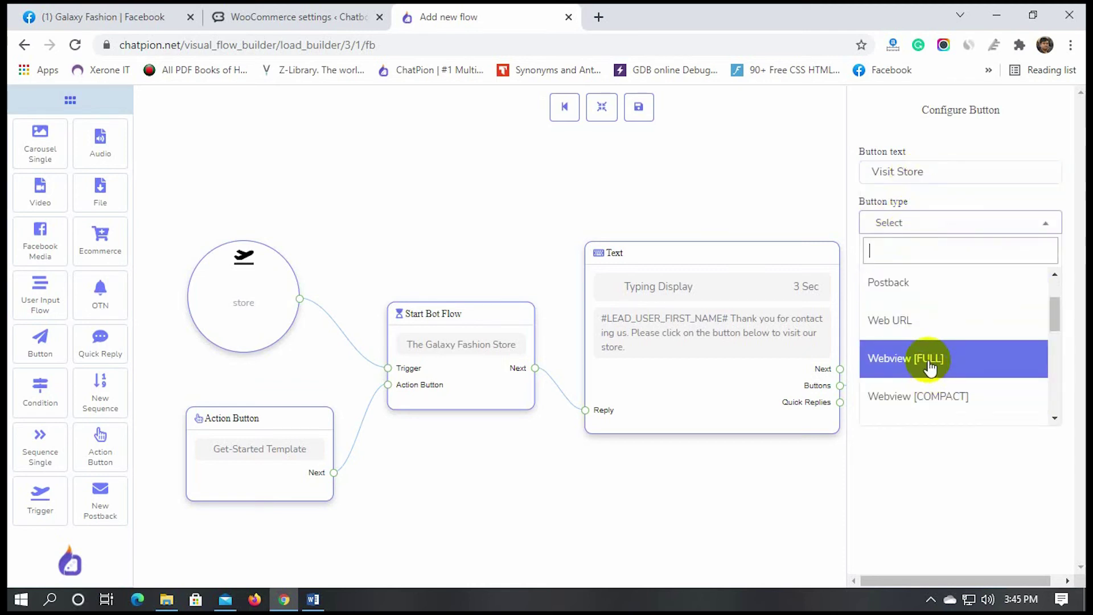
left_click(930, 364)
Enter the Galaxy Fashion store URL as the button's webview address, confirm, and save the flow.
left_click(925, 274)
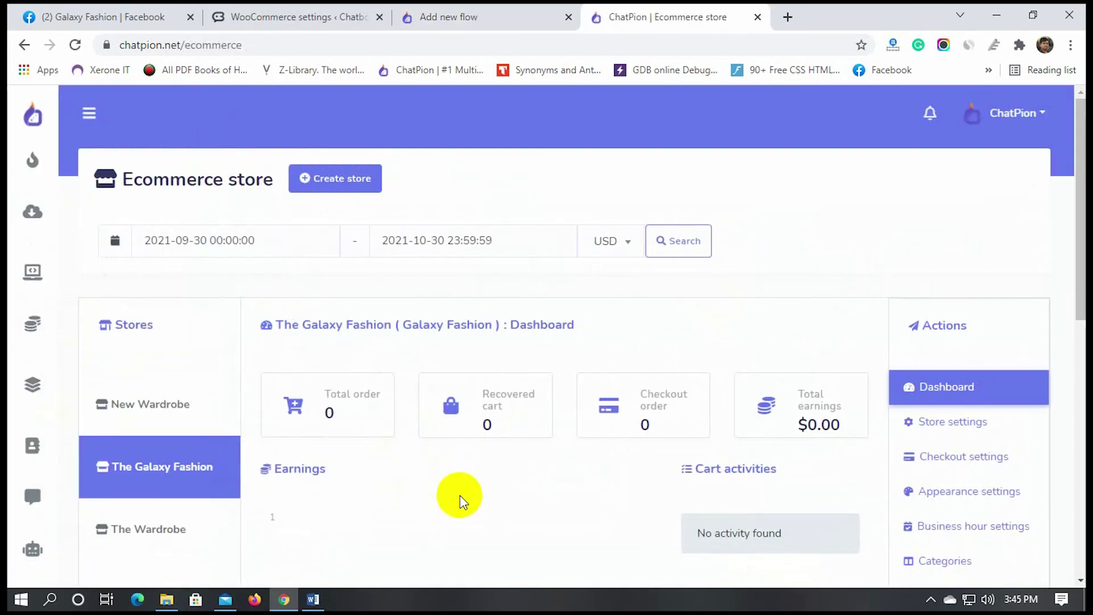
scroll(1049, 500, "down", 7)
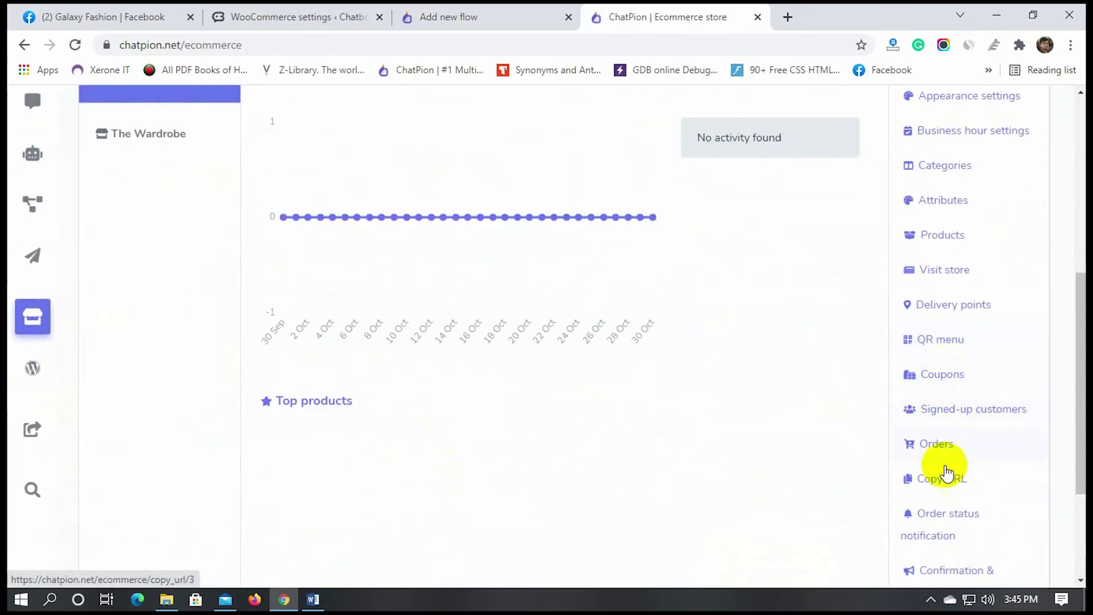
scroll(720, 439, "up", 8)
scroll(476, 334, "down", 3)
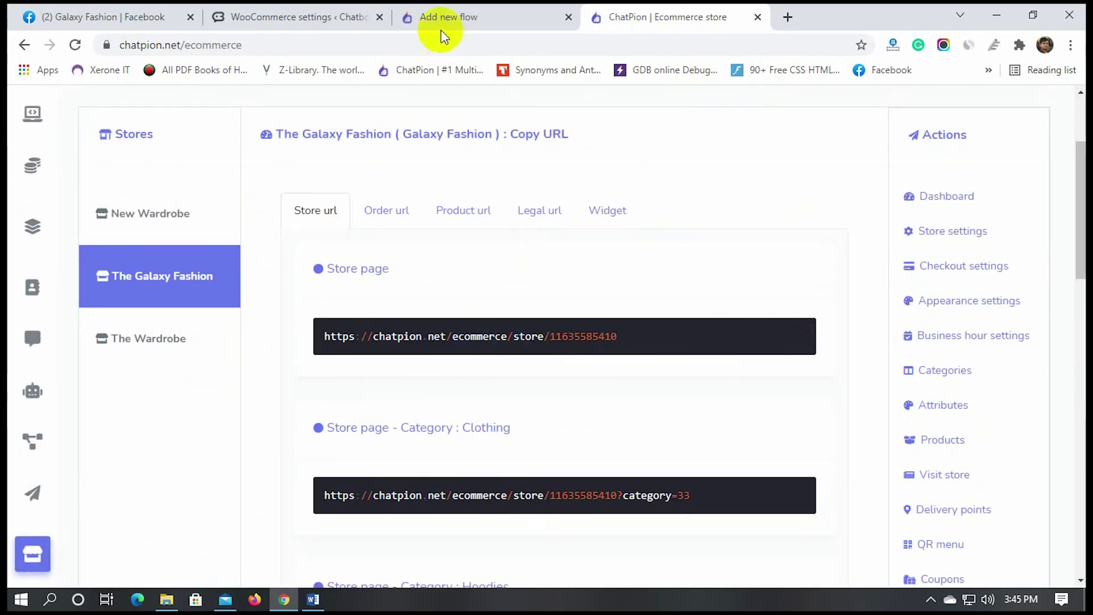
left_click(460, 18)
left_click(928, 271)
left_click(855, 364)
left_click(876, 316)
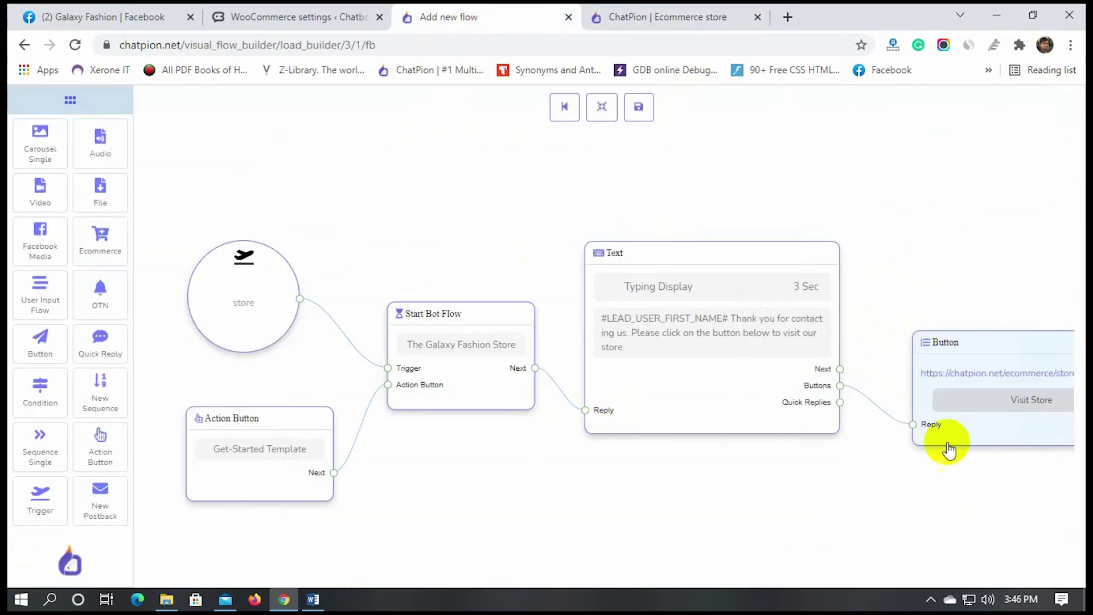
scroll(710, 470, "down", 2)
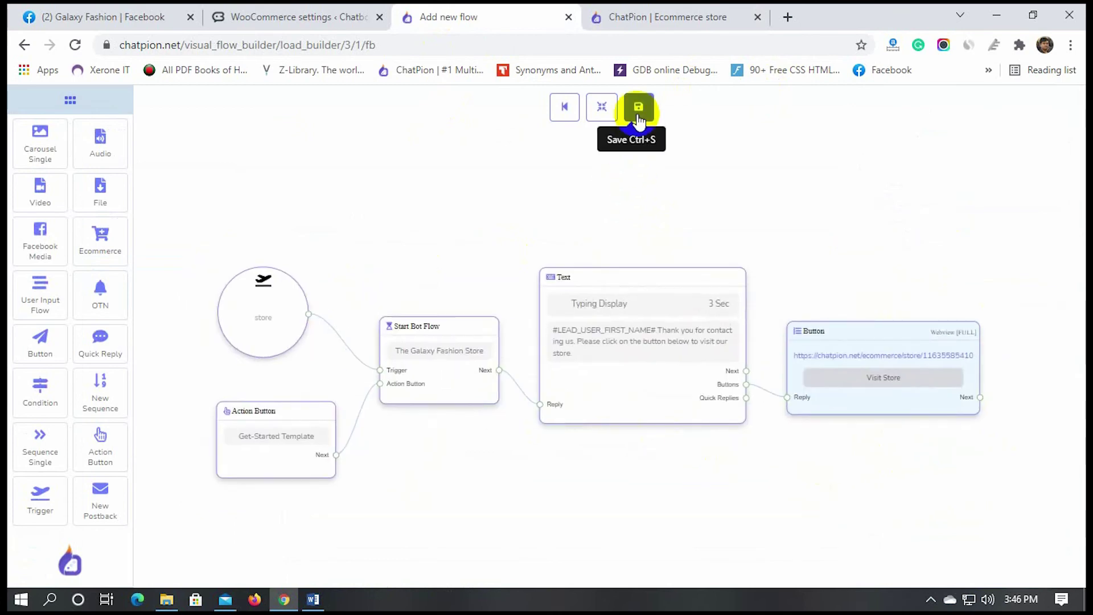
left_click(638, 118)
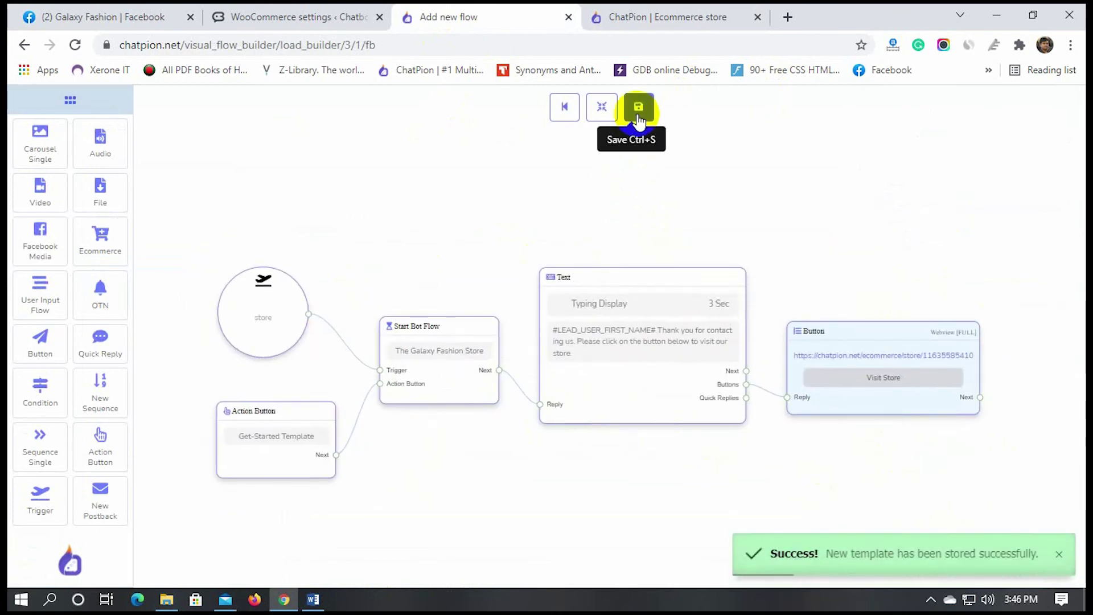
Test the Galaxy Fashion Messenger button, press Get Started, and open Visit Store from the bot's reply.
left_click(123, 16)
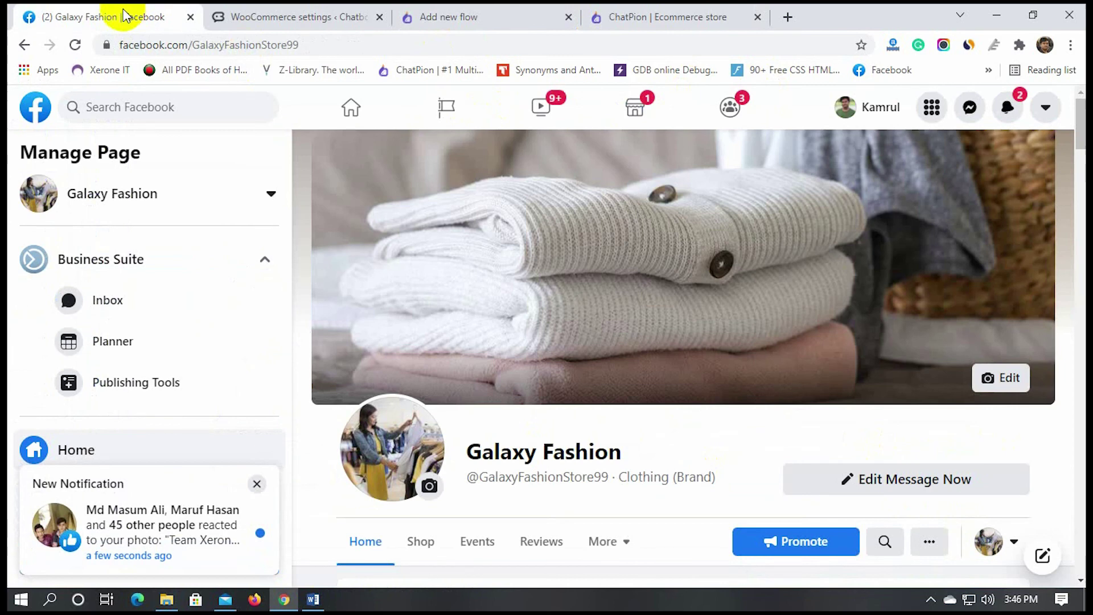
left_click(256, 483)
left_click(890, 477)
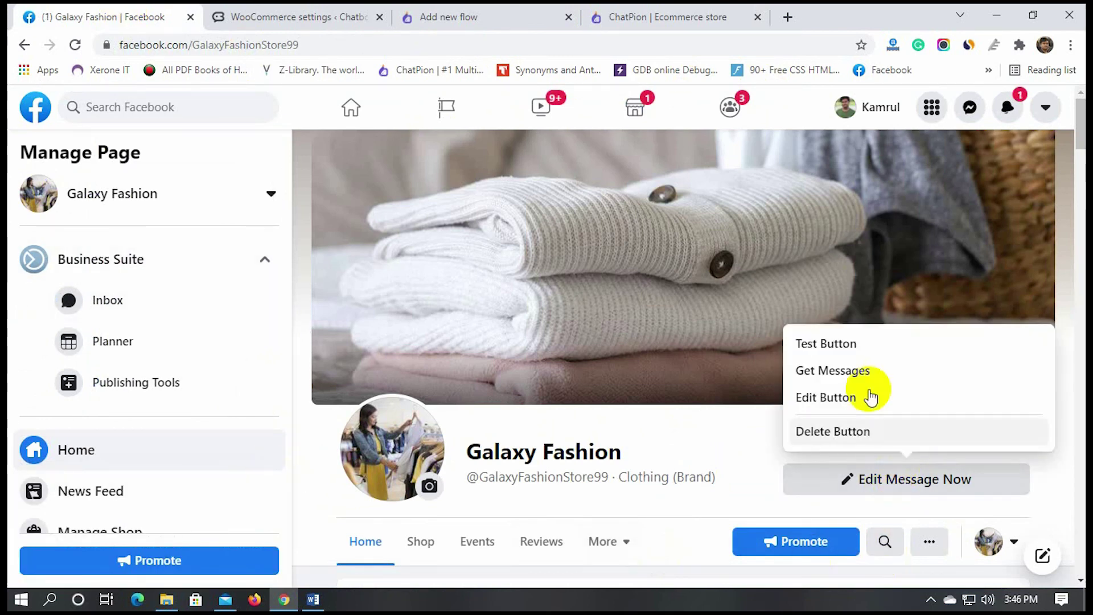
left_click(826, 343)
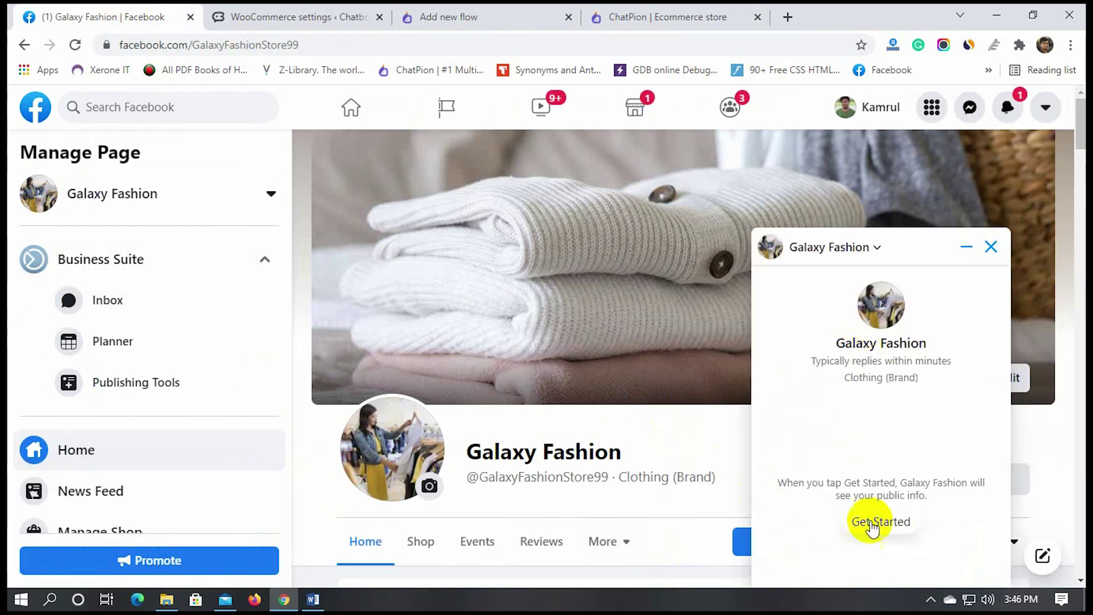
left_click(873, 530)
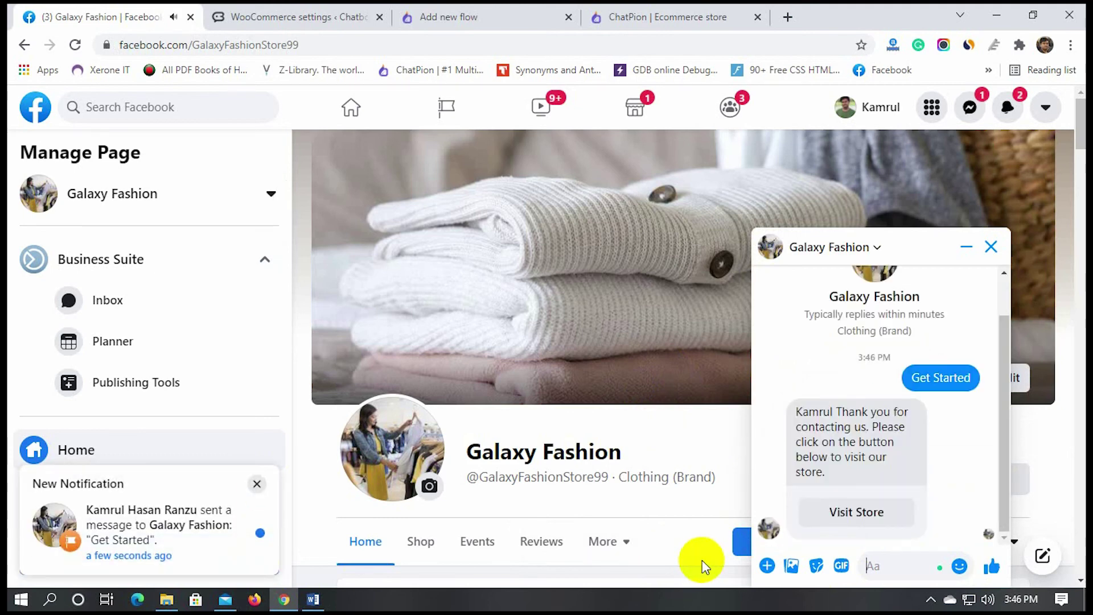
left_click(853, 513)
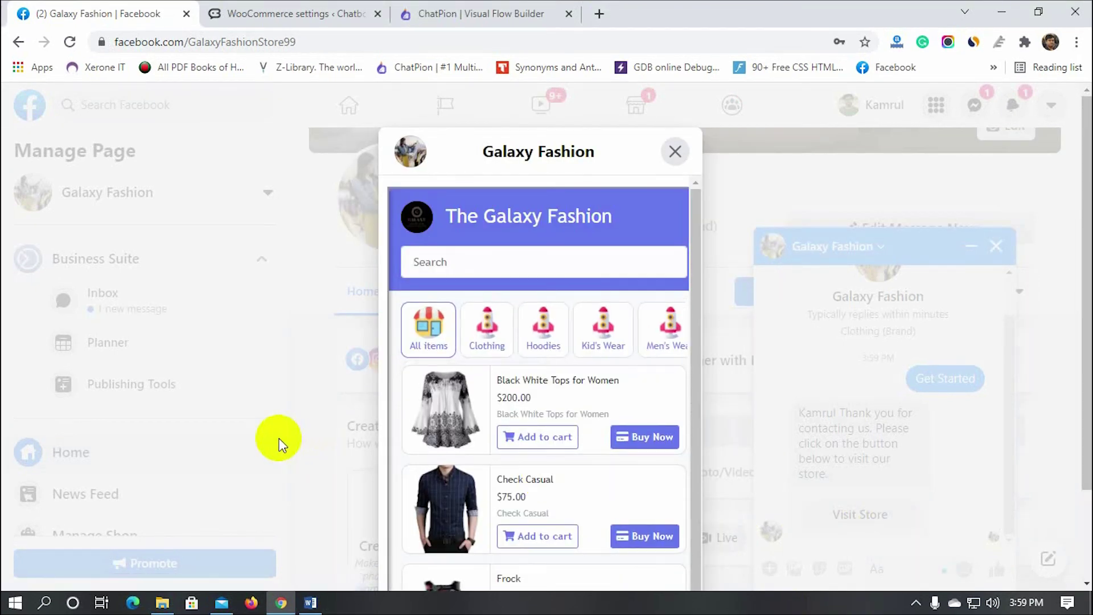
Add the Ladies Womens fancy Long tops in size Medium to the cart.
scroll(534, 432, "down", 3)
scroll(535, 432, "down", 10)
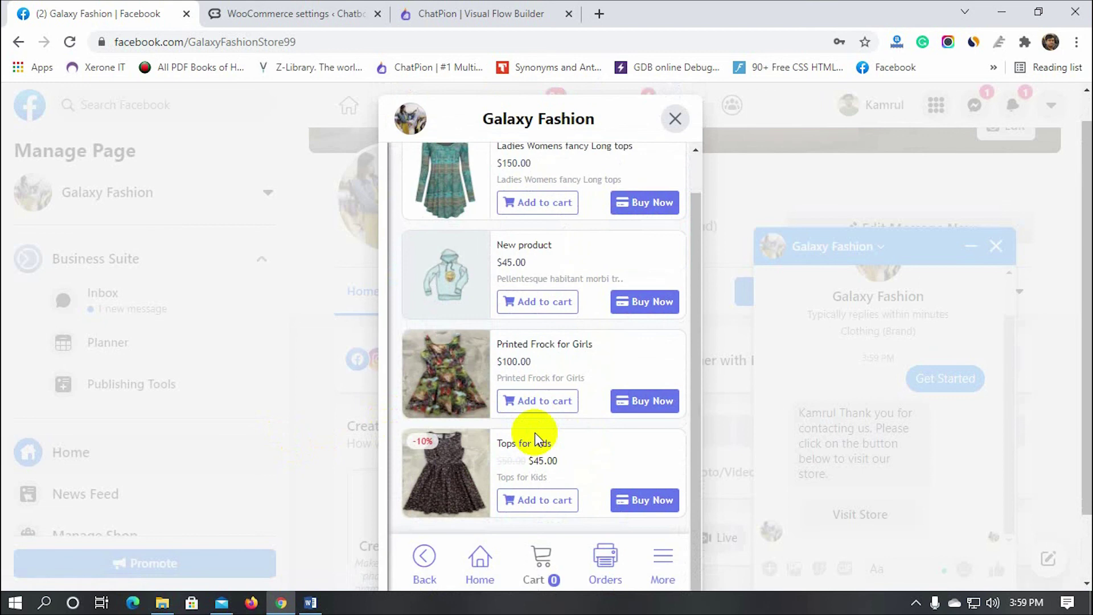
scroll(535, 432, "up", 3)
left_click(550, 364)
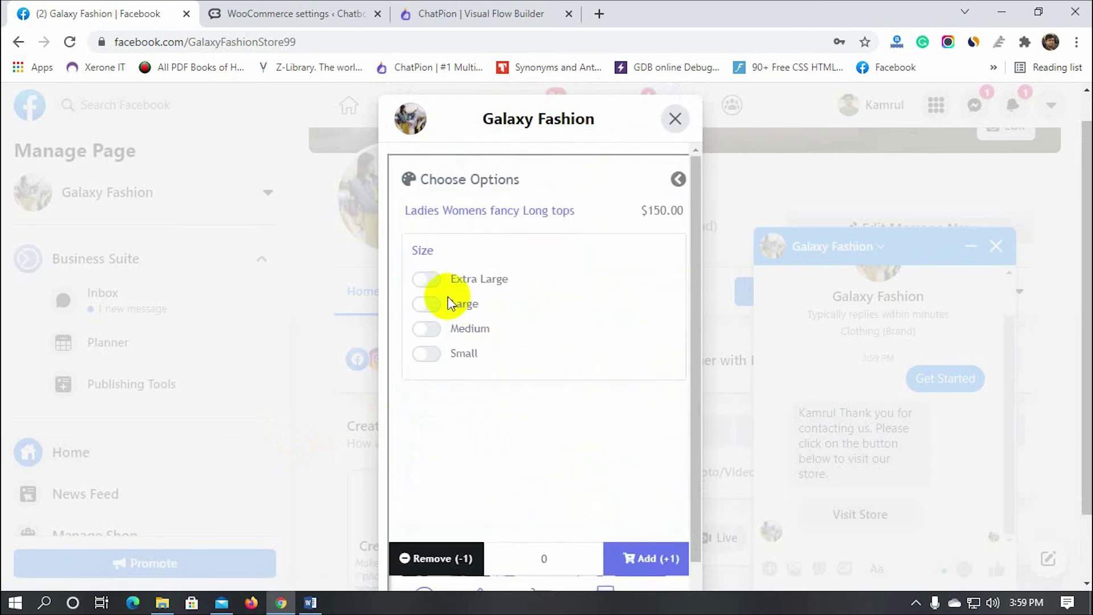
left_click(428, 328)
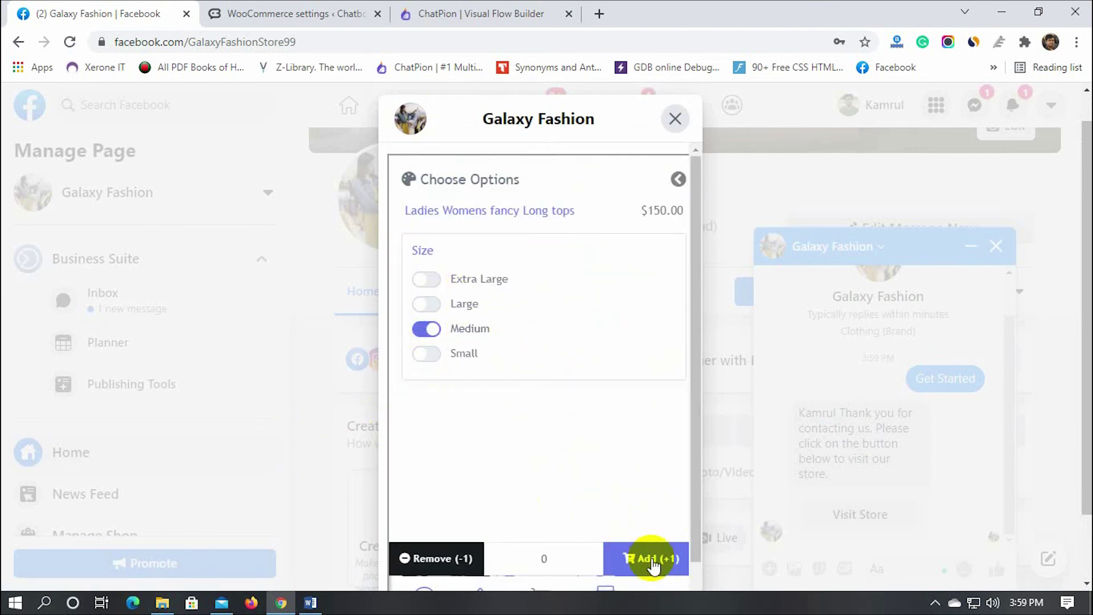
scroll(675, 97, "down", 1)
left_click(676, 98)
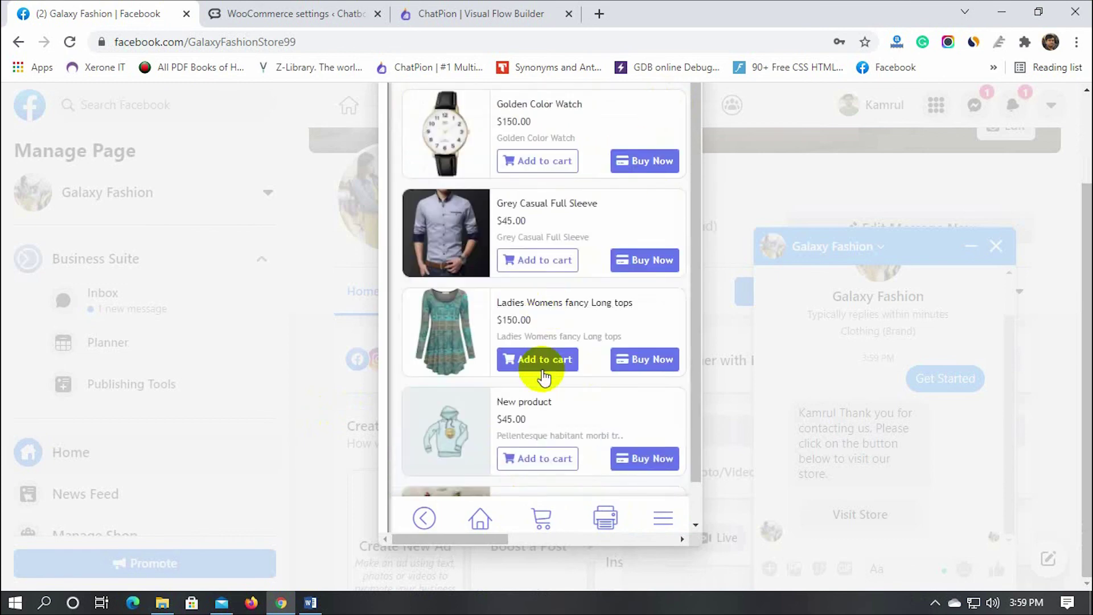
Add the Printed Frock for Girls in Medium and view the $250 cart.
scroll(548, 421, "down", 3)
left_click(542, 399)
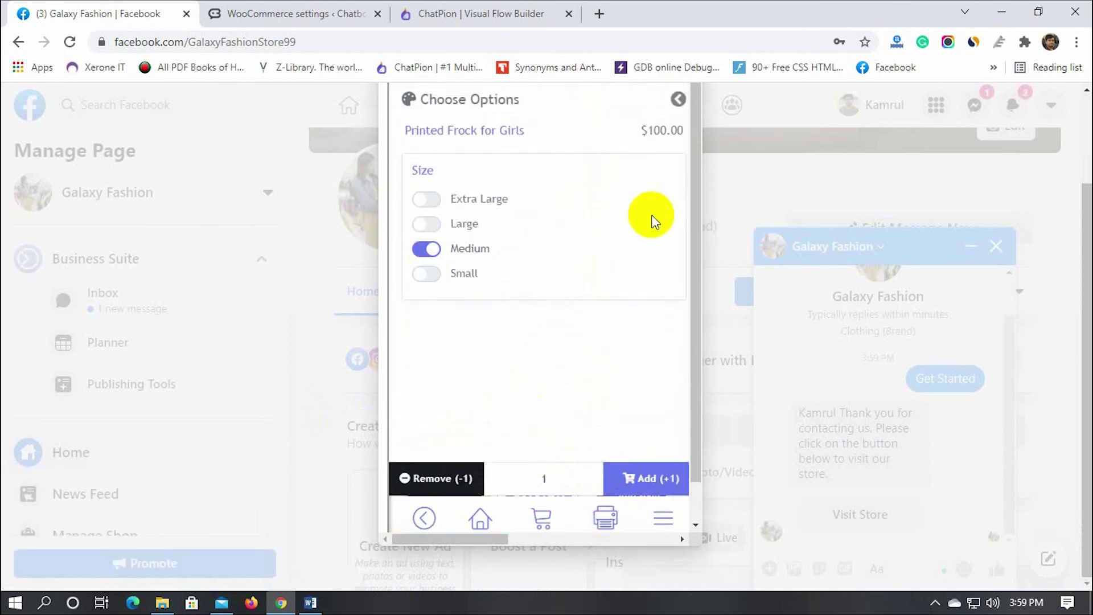
left_click(677, 99)
left_click(541, 516)
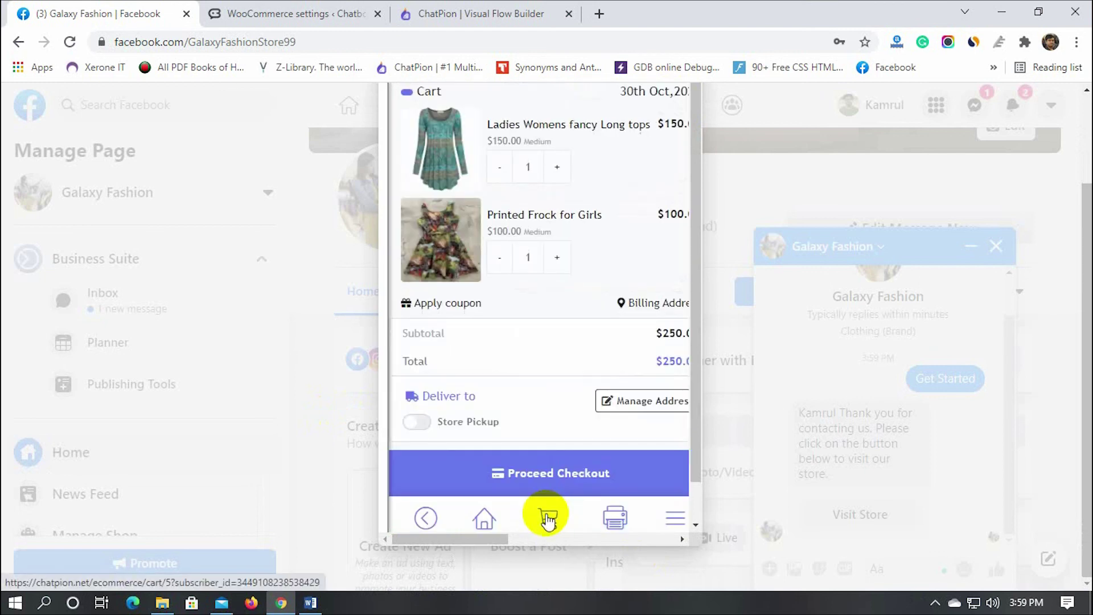
Check out the $250 cart with Store Pickup and Cash on Delivery, placing Order #5.
scroll(551, 301, "down", 3)
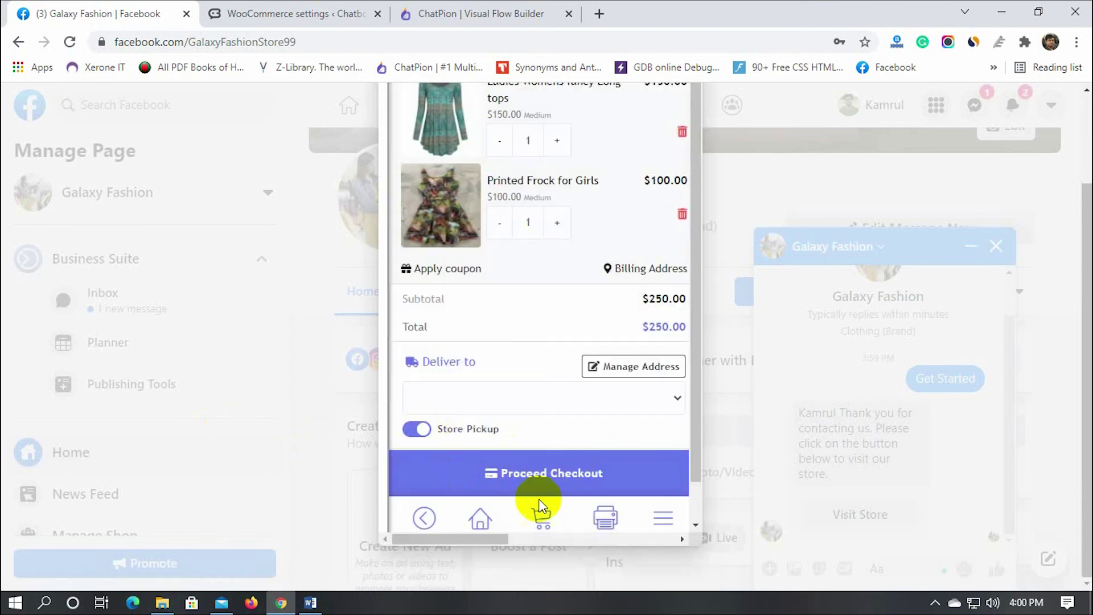
left_click(548, 478)
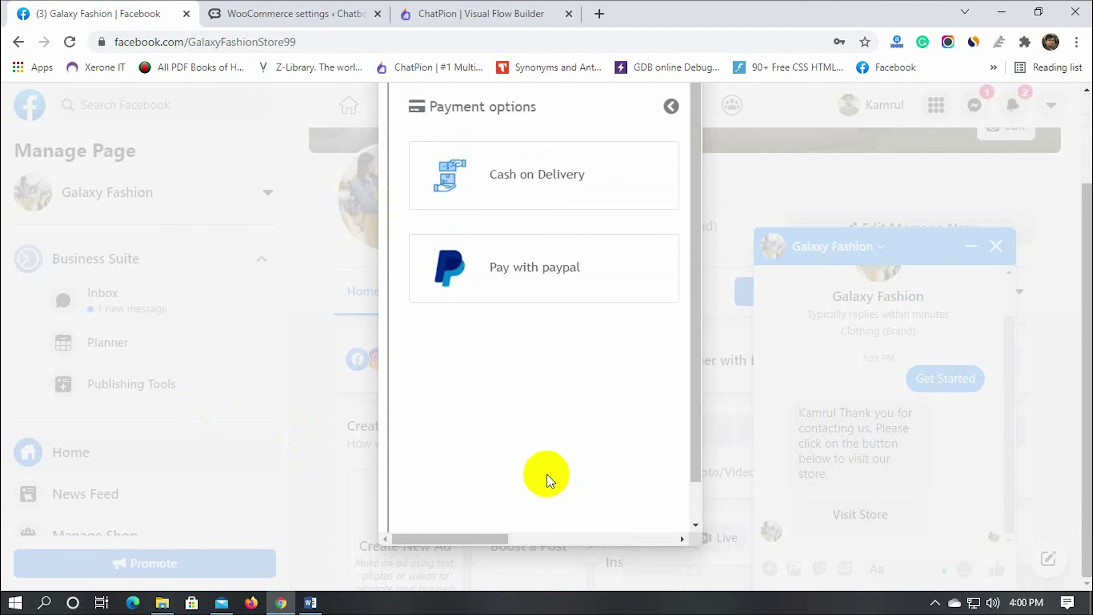
left_click(545, 297)
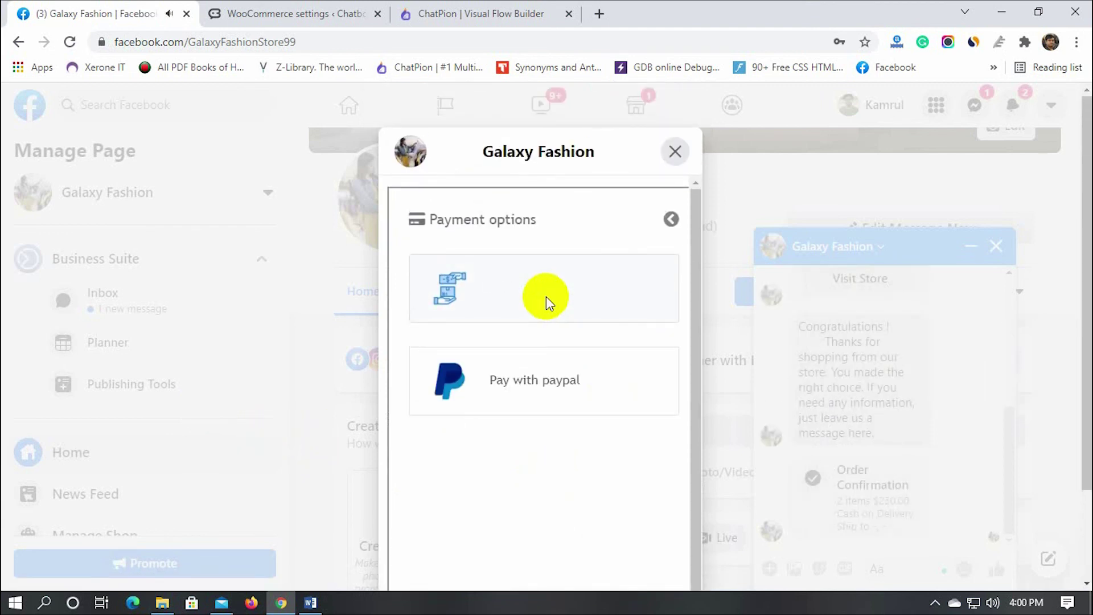
scroll(504, 391, "down", 3)
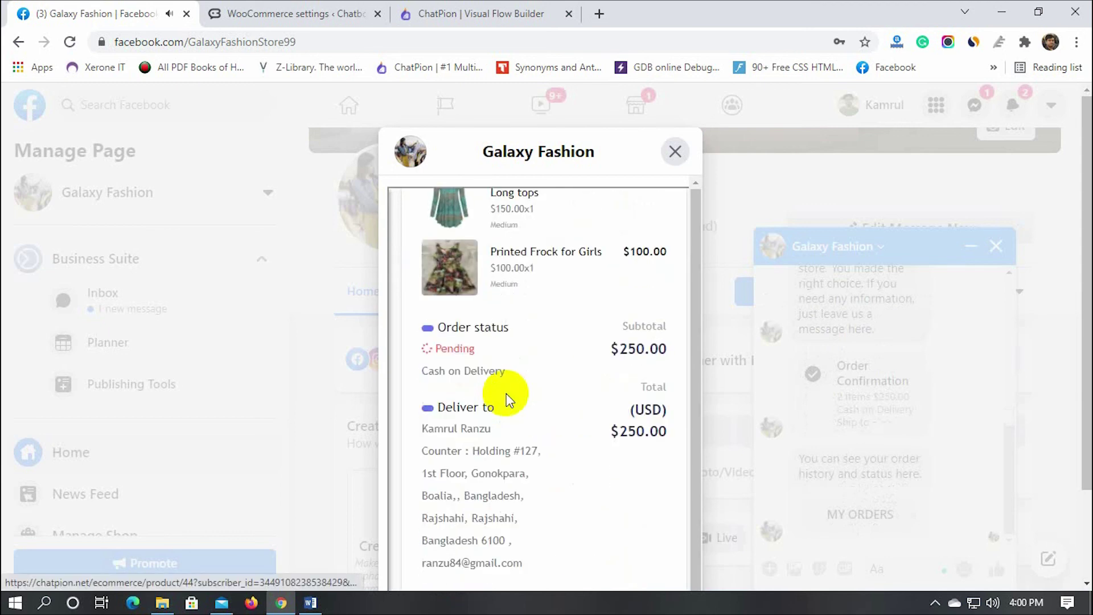
scroll(723, 506, "down", 2)
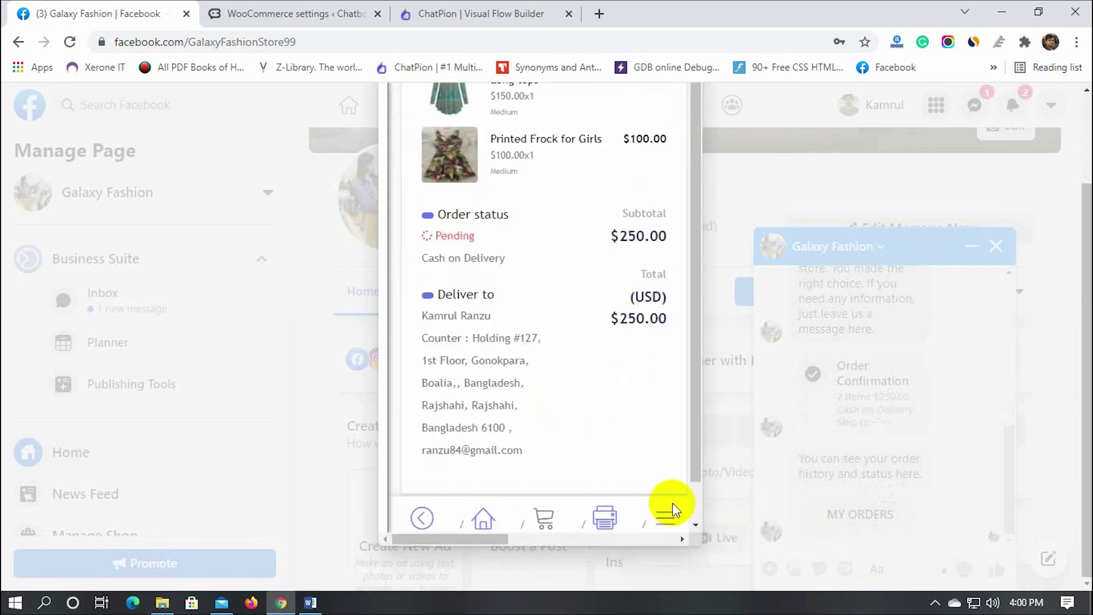
scroll(672, 503, "up", 5)
scroll(231, 449, "up", 2)
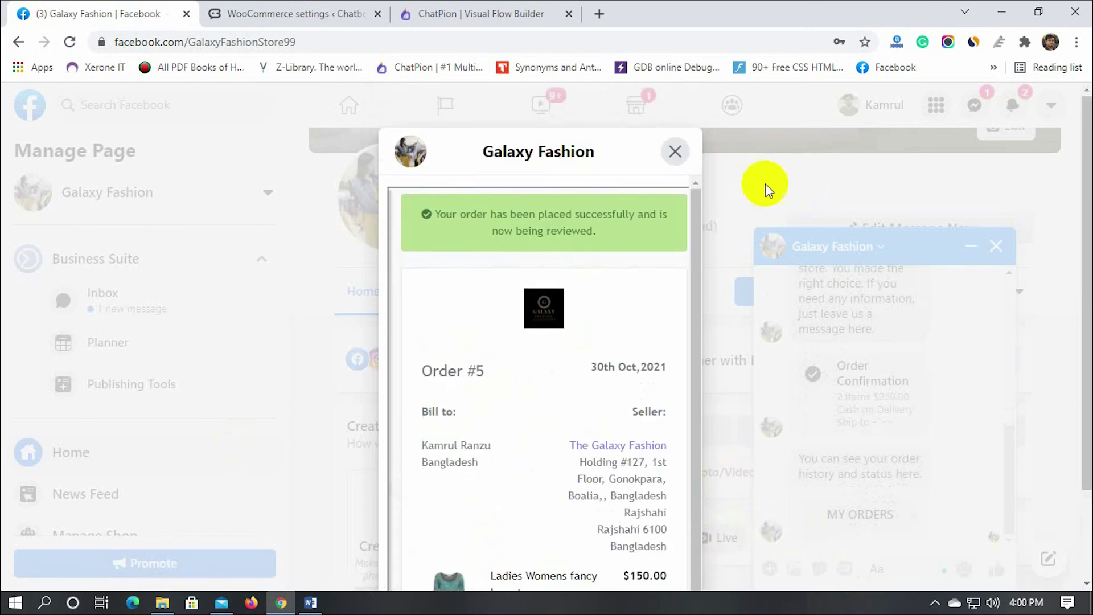